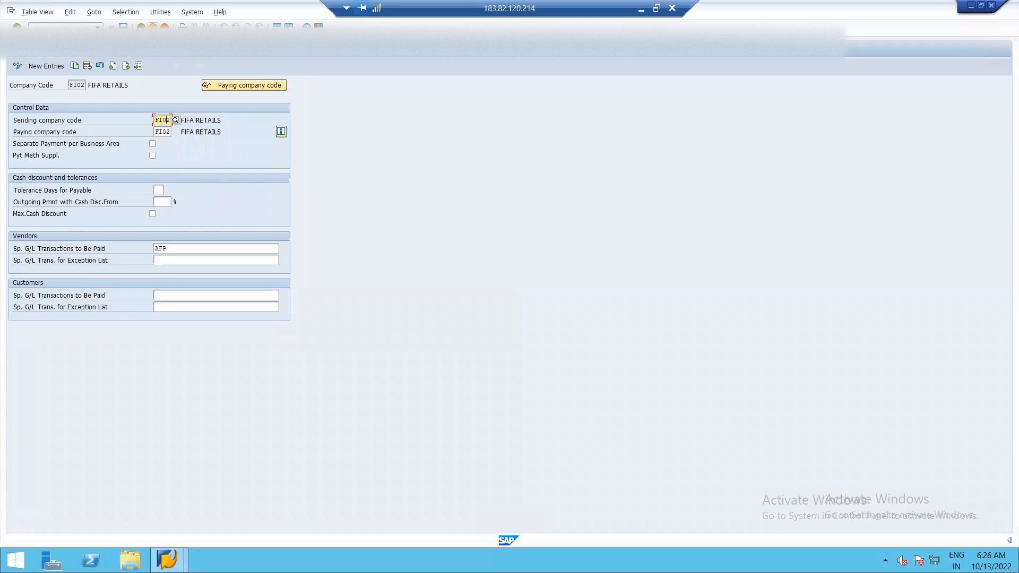
Leave the FI02 company code details and restart the payment program configuration from the SAP menu
key(F3)
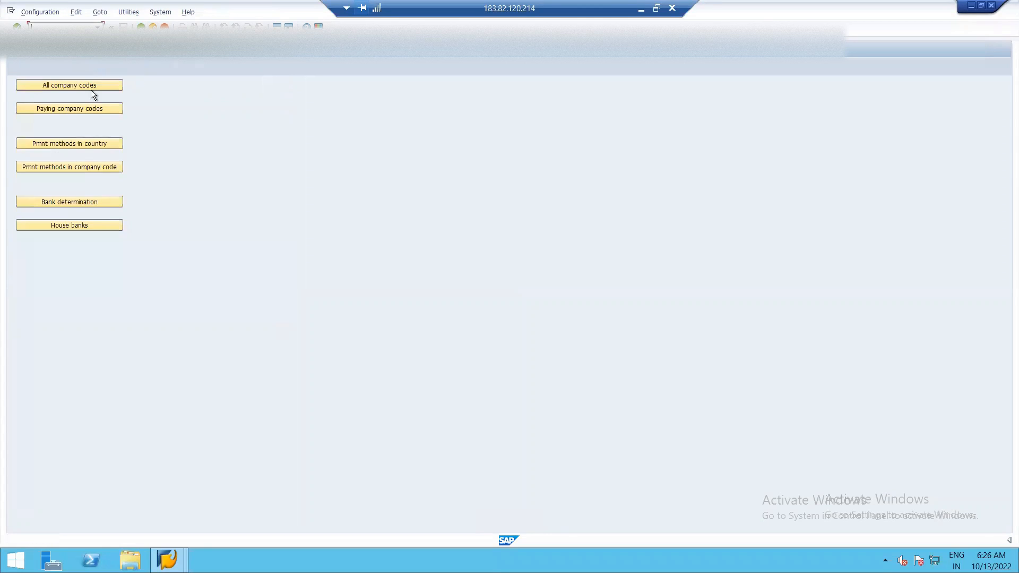
key(F3)
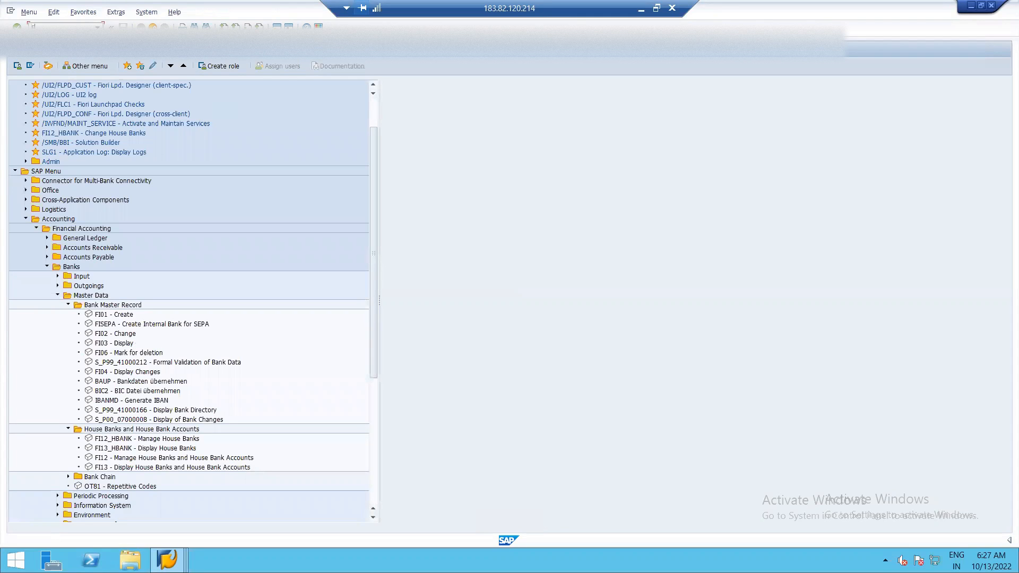
key(Return)
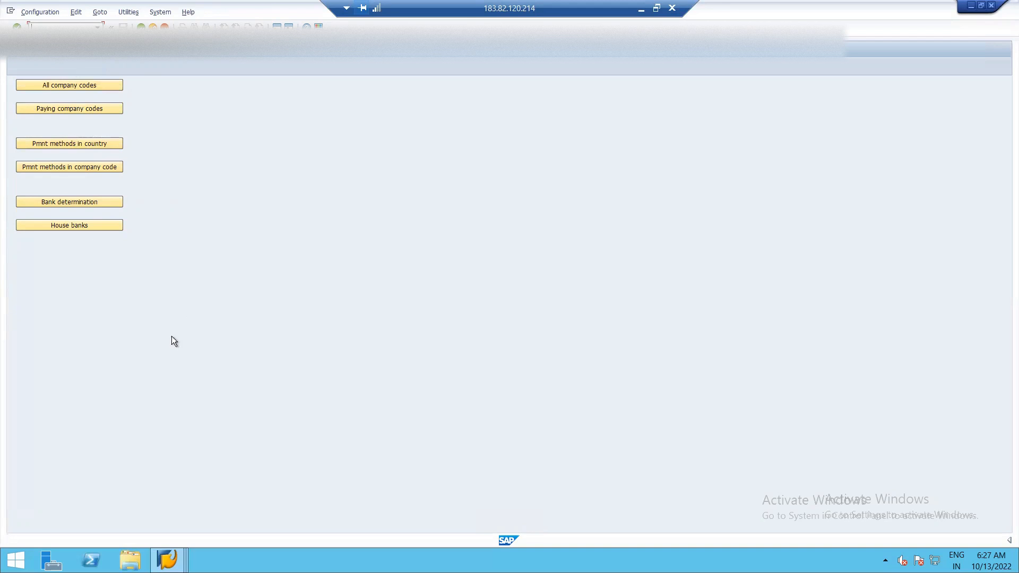
Open the details of company code FI02 (FIFA RETAILS) from the list of all company codes
click(81, 87)
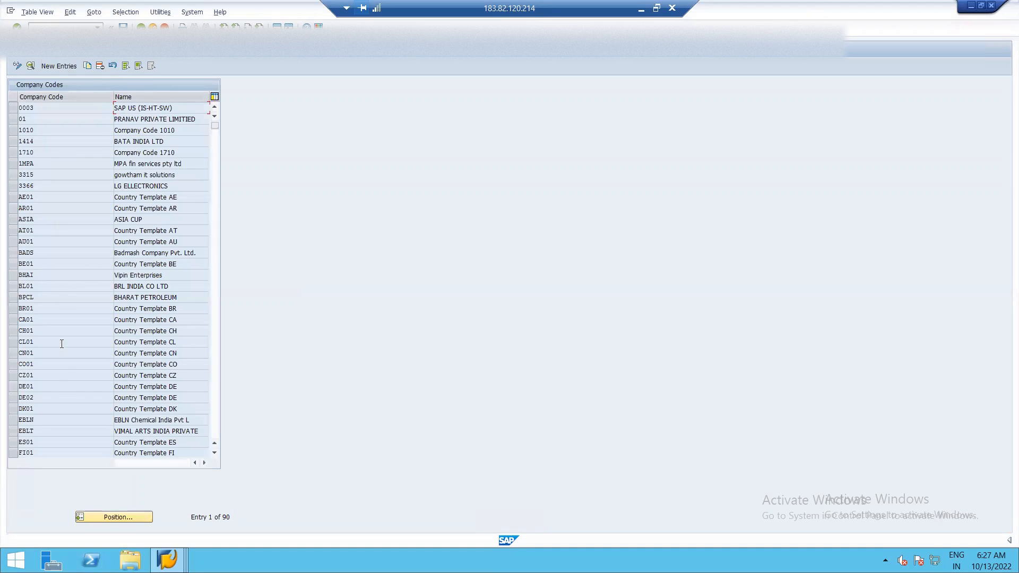
scroll(65, 383, down, 2)
click(45, 388)
double_click(33, 399)
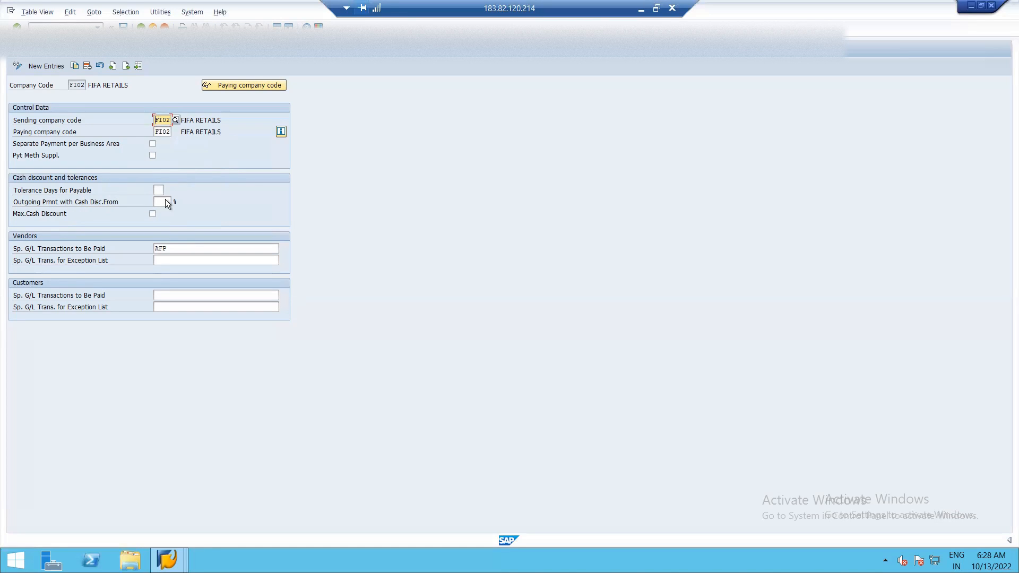
Try 31 tolerance days for payables and 5% for outgoing payments with cash discount, clearing each entry again
click(155, 188)
text(1)
key(BackSpace)
text(31)
click(163, 190)
key(BackSpace)
key(BackSpace)
click(165, 202)
text(5)
key(BackSpace)
Examine the special G/L indicators for vendor transactions to be paid, including A, F and P, and close the list without selecting
click(184, 248)
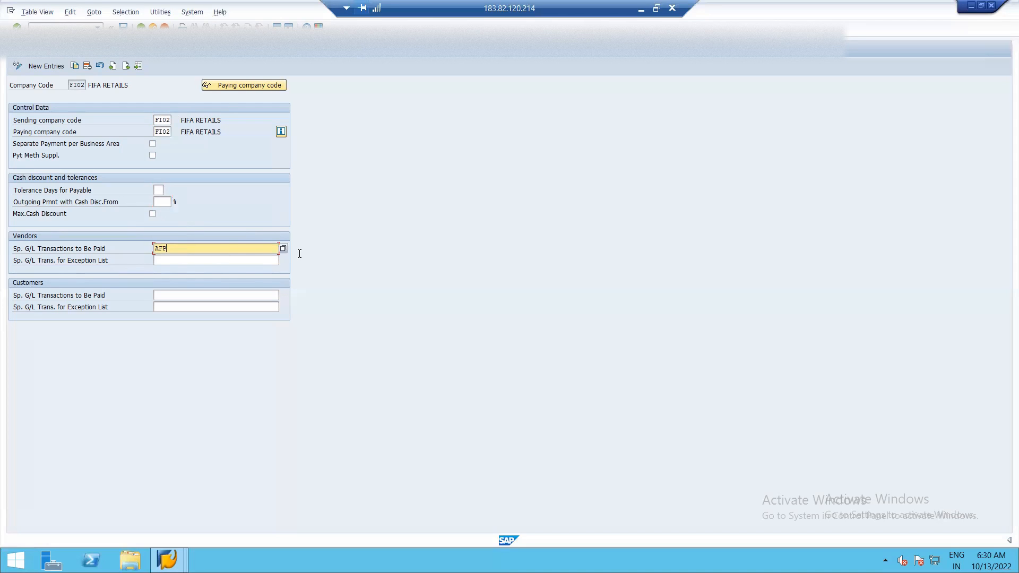
click(284, 248)
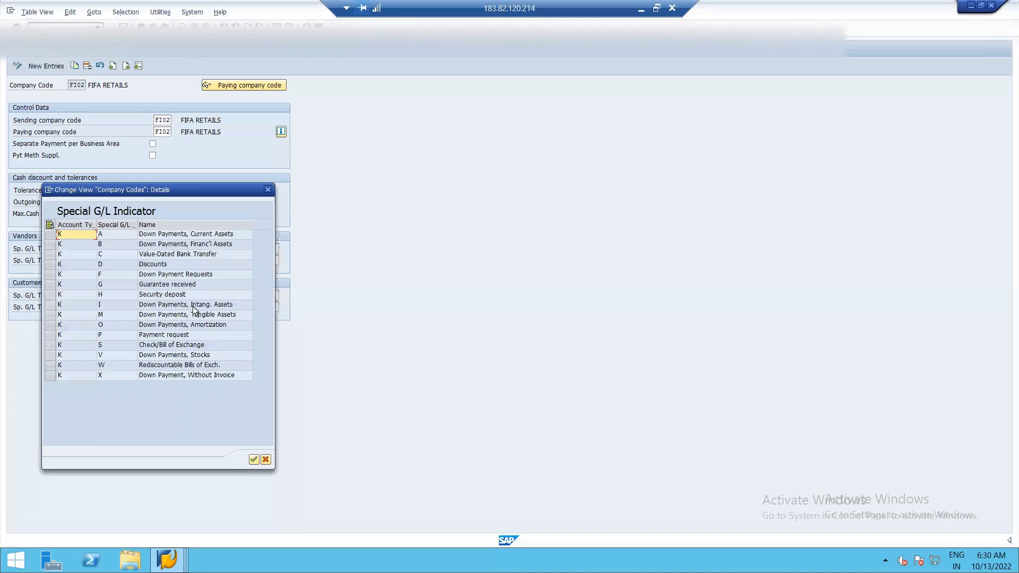
click(157, 234)
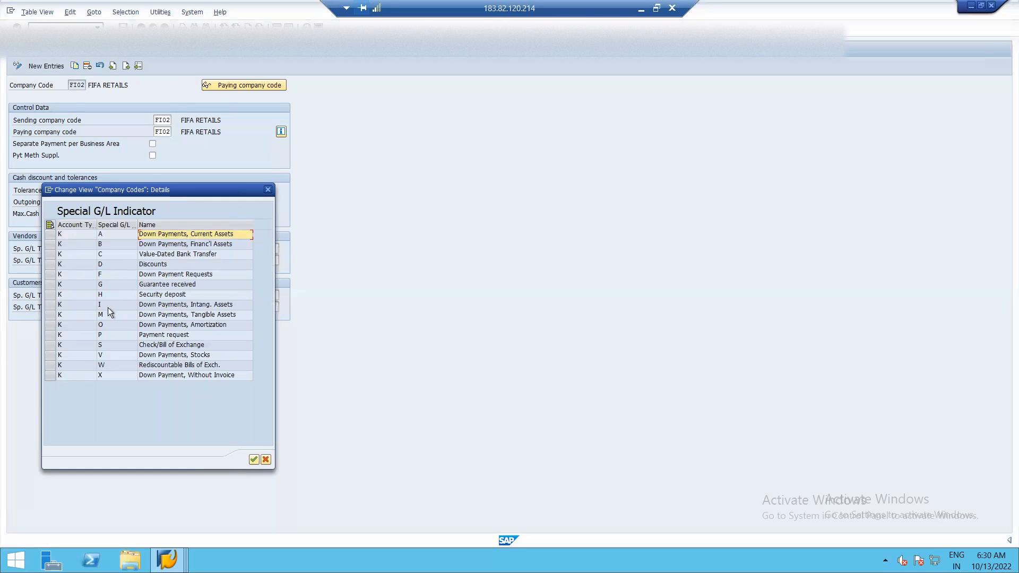
click(104, 275)
click(180, 275)
click(111, 335)
click(267, 458)
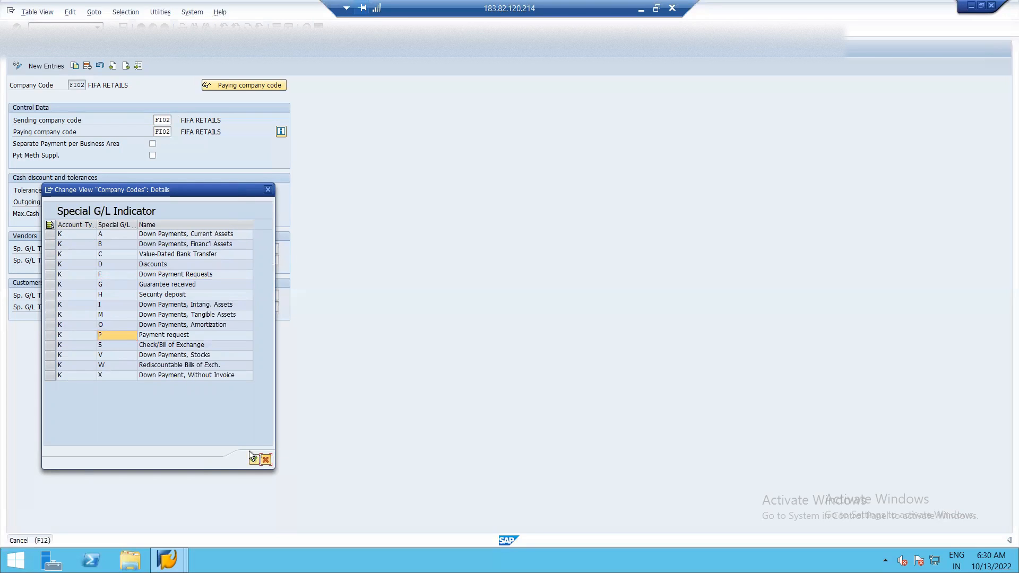
Save the FI02 company code settings and return to the payment configuration overview
key(ctrl+s)
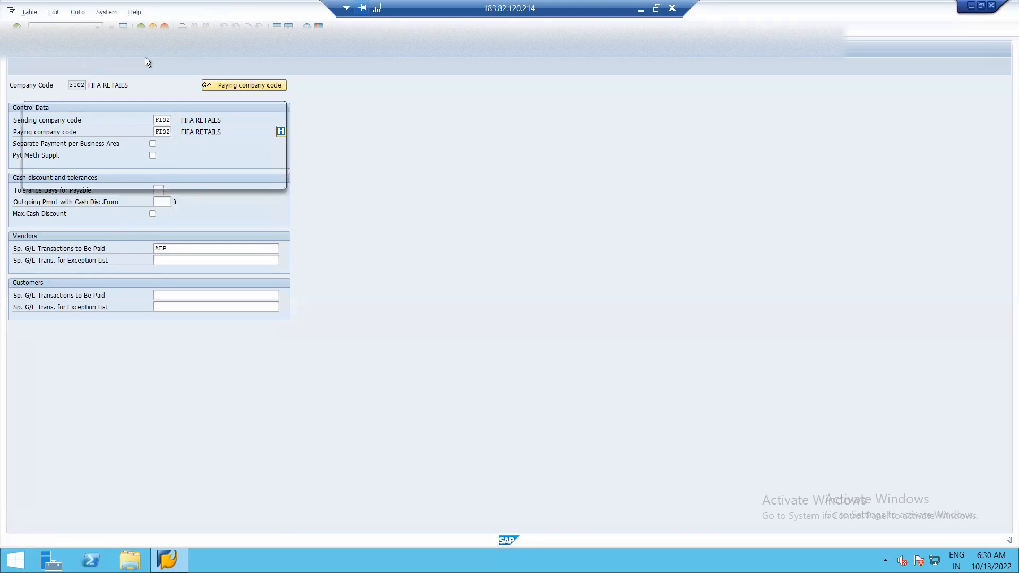
click(155, 179)
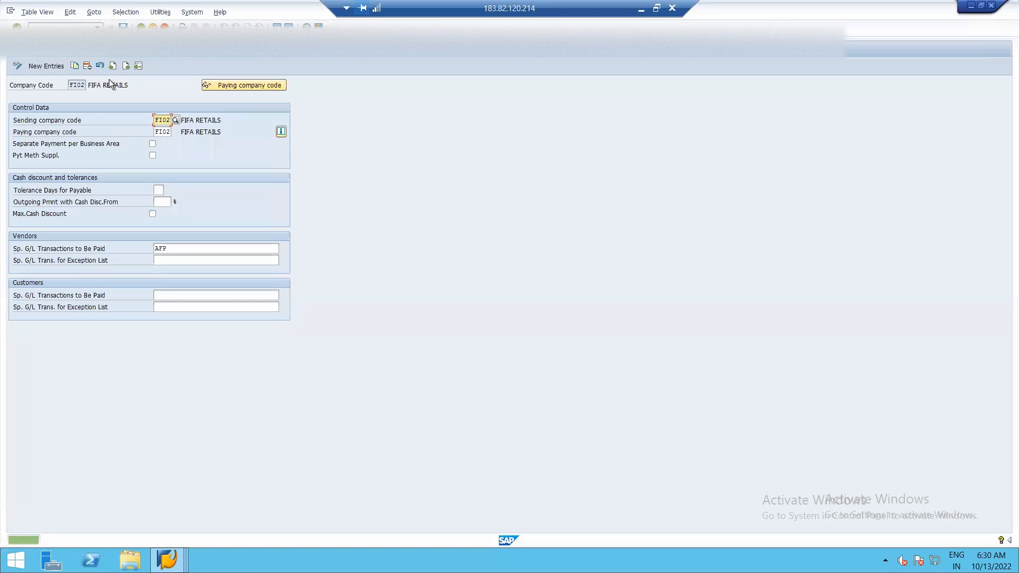
key(F3)
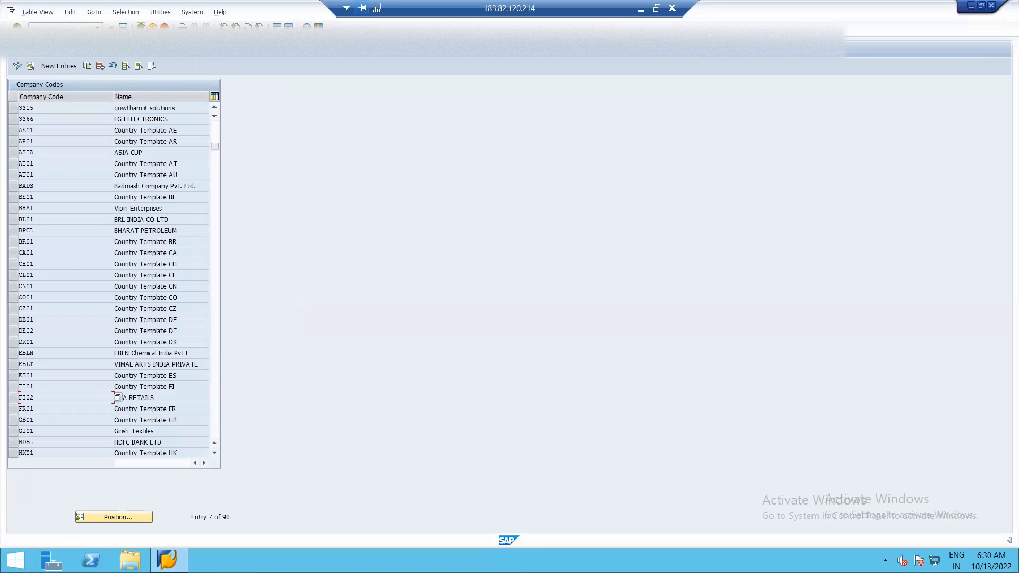
key(F3)
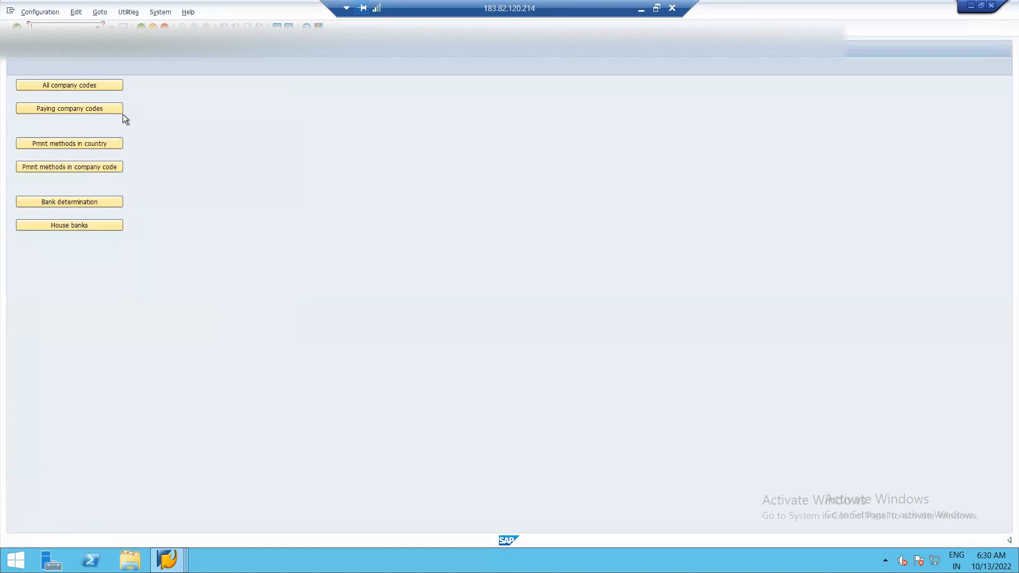
Open the paying company code details for FI02 and go to the minimum amount for outgoing payments
click(91, 108)
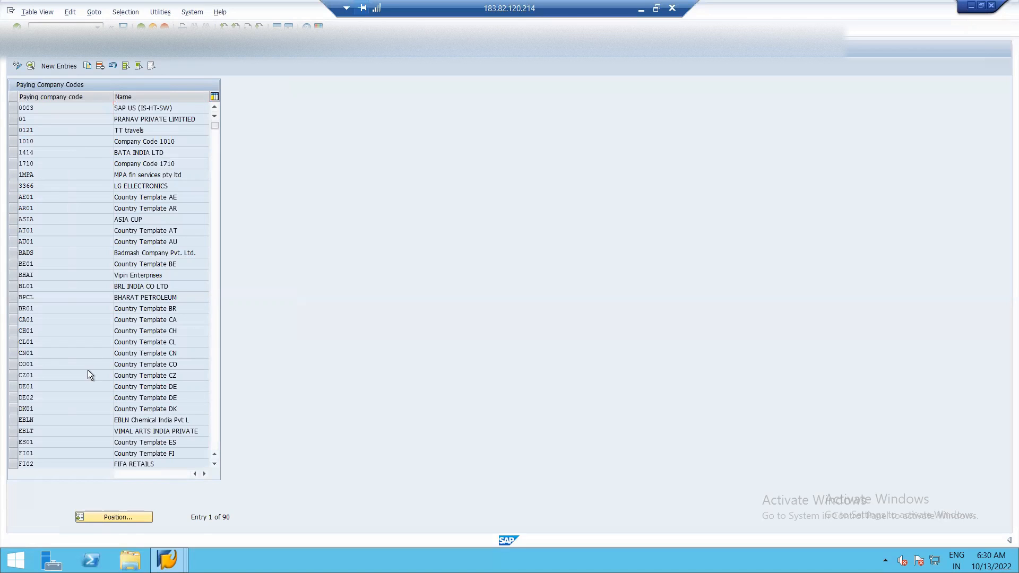
scroll(88, 371, down, 2)
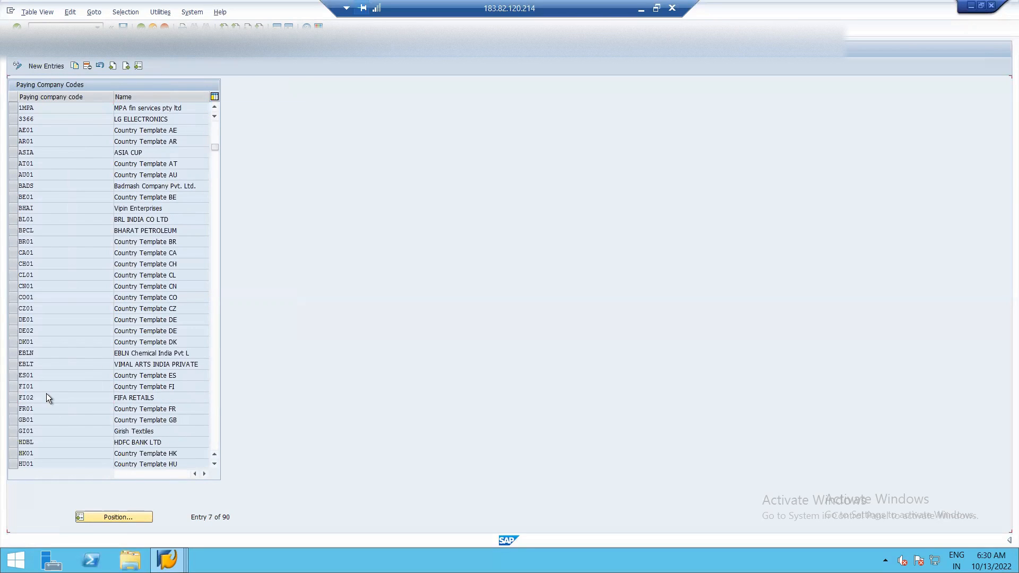
double_click(47, 397)
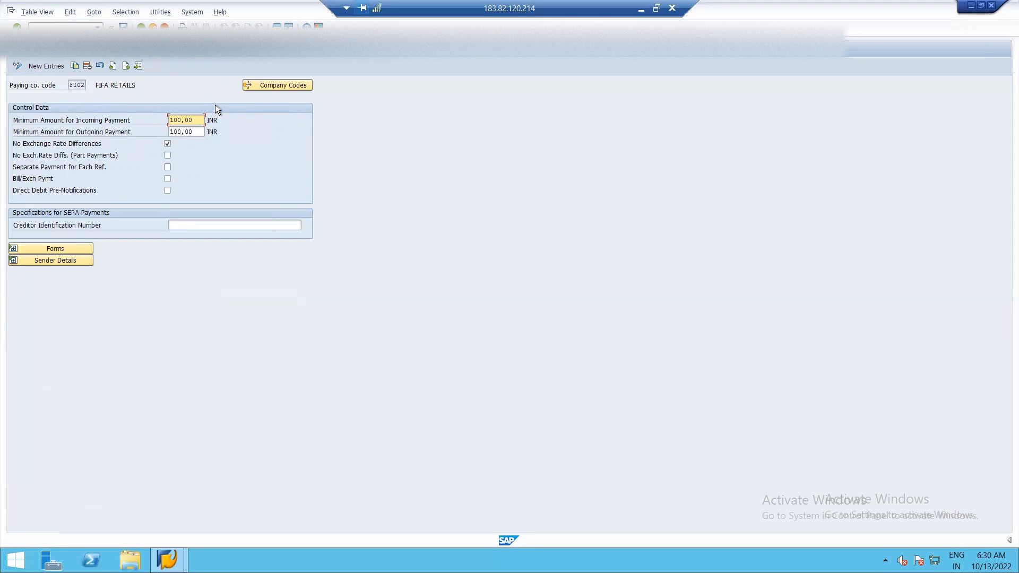
click(201, 133)
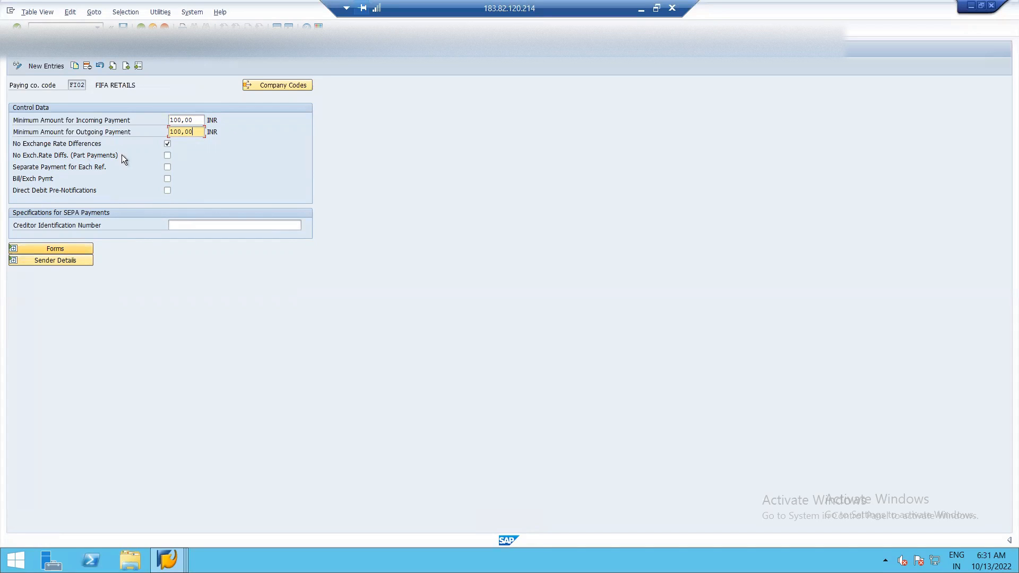
Expand the form settings and choose the international payment advice note as the SAPscript form for the payment advice
click(51, 248)
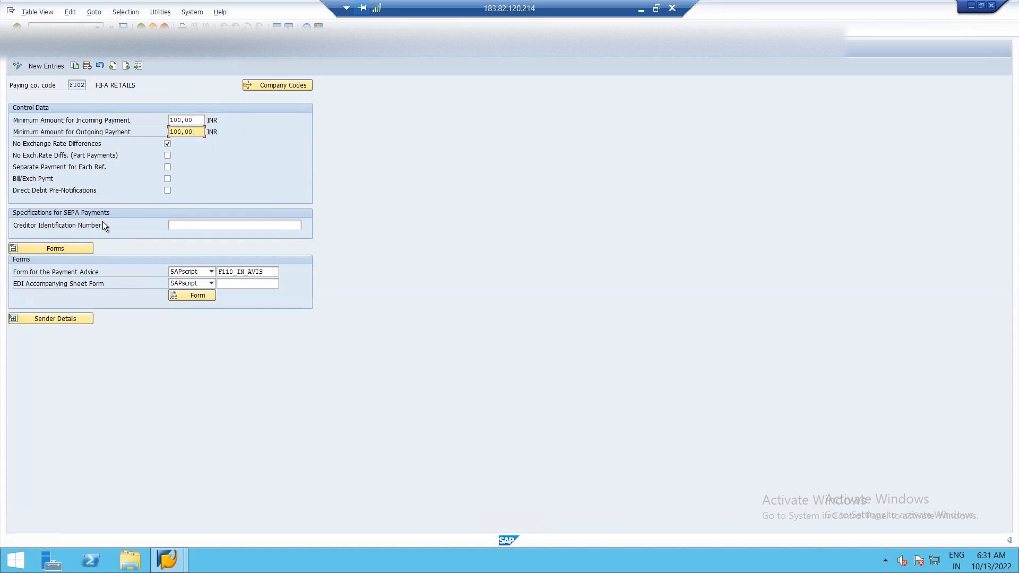
click(211, 271)
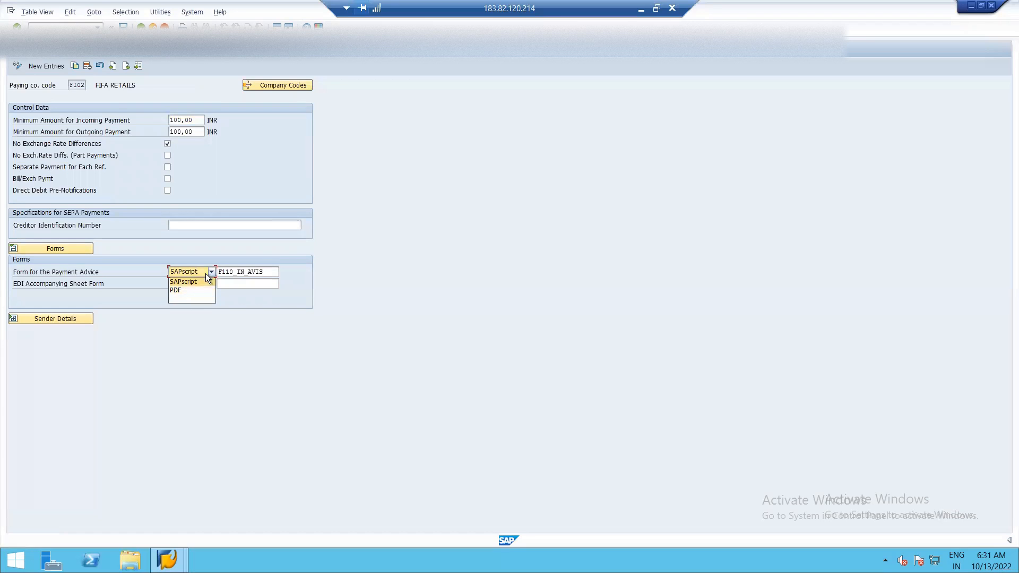
click(256, 292)
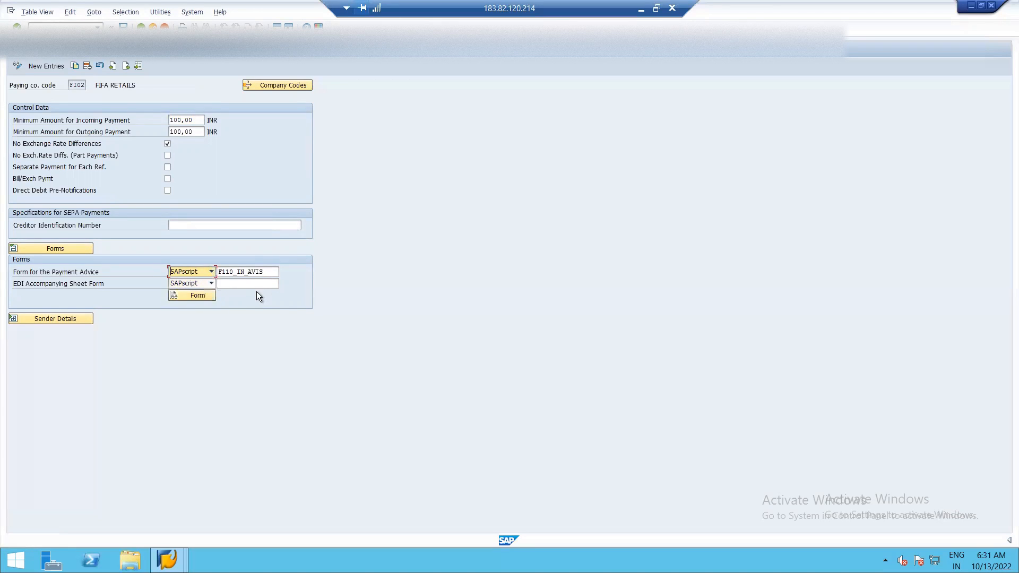
click(260, 271)
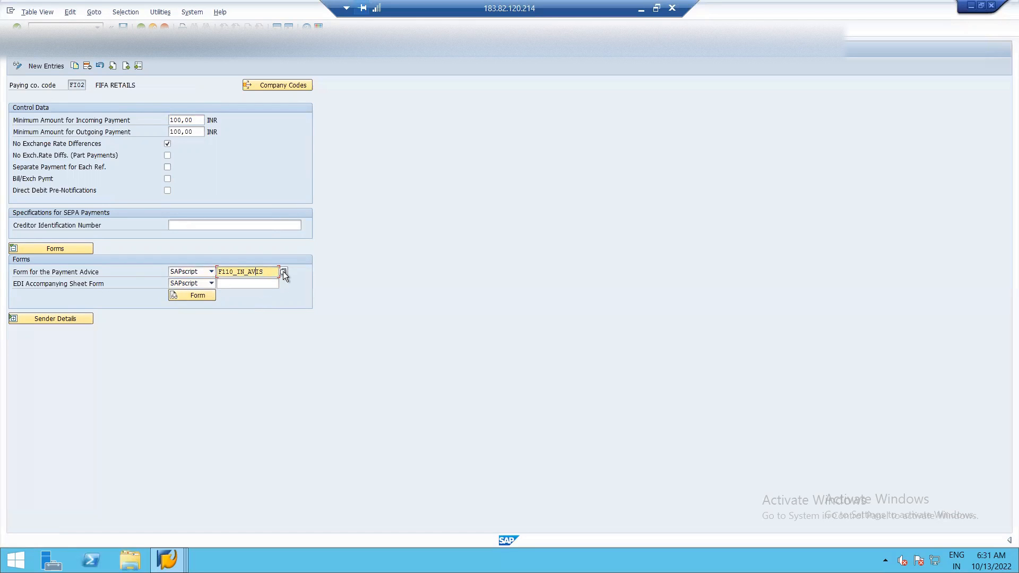
click(282, 270)
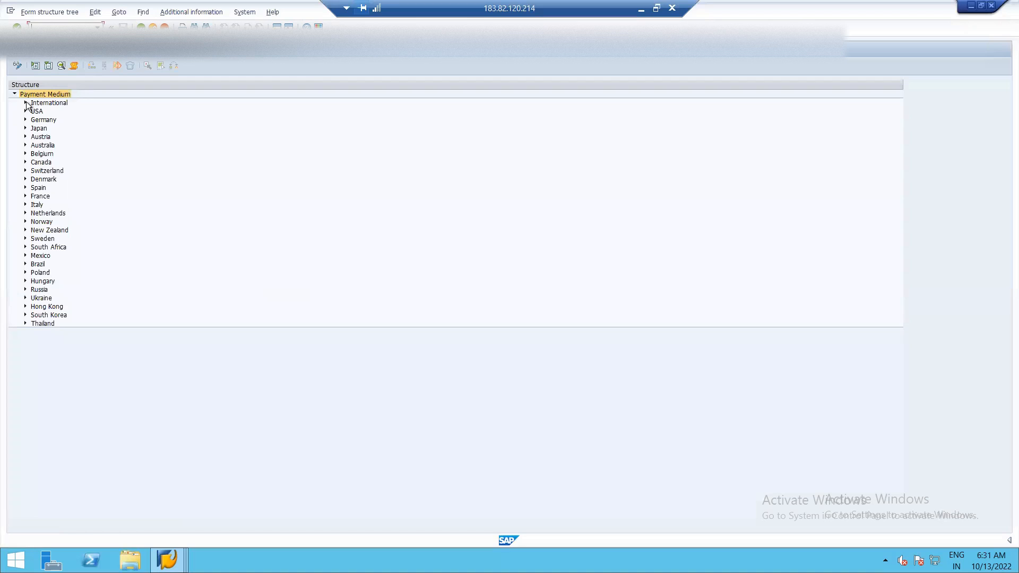
click(25, 102)
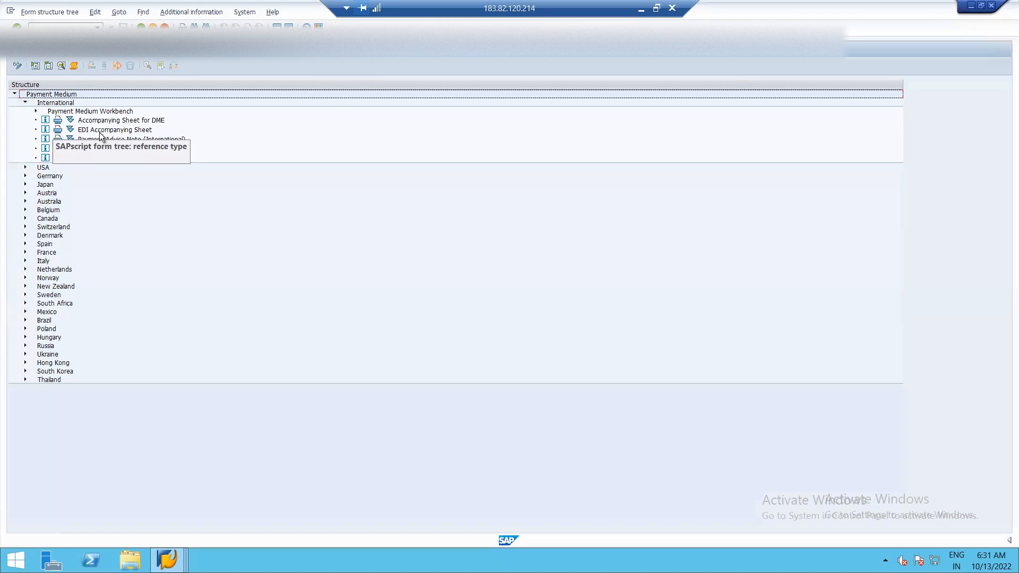
double_click(95, 140)
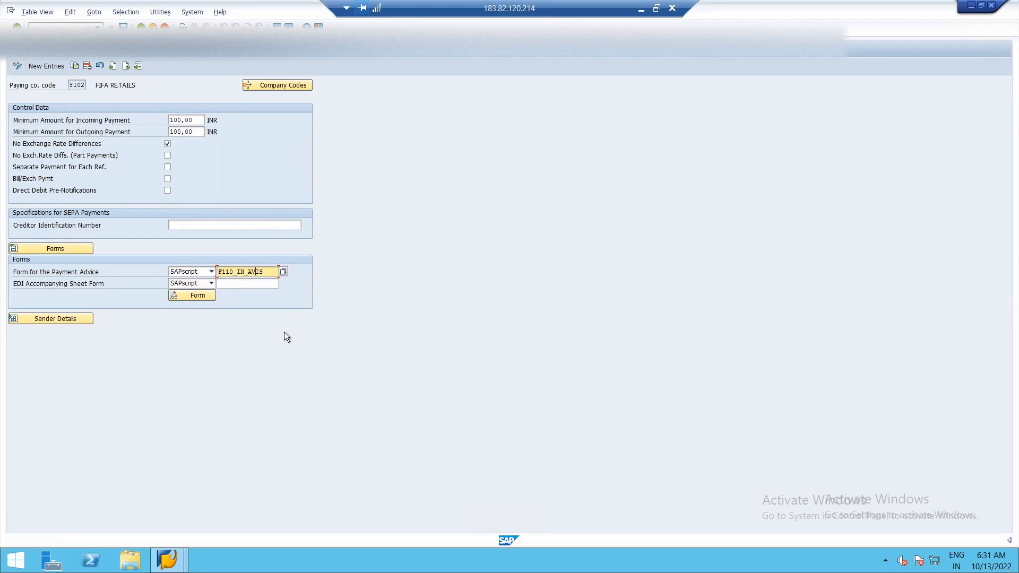
Expand the sender details and select ST (Standard Text) as the text ID for SAPscript forms
click(65, 319)
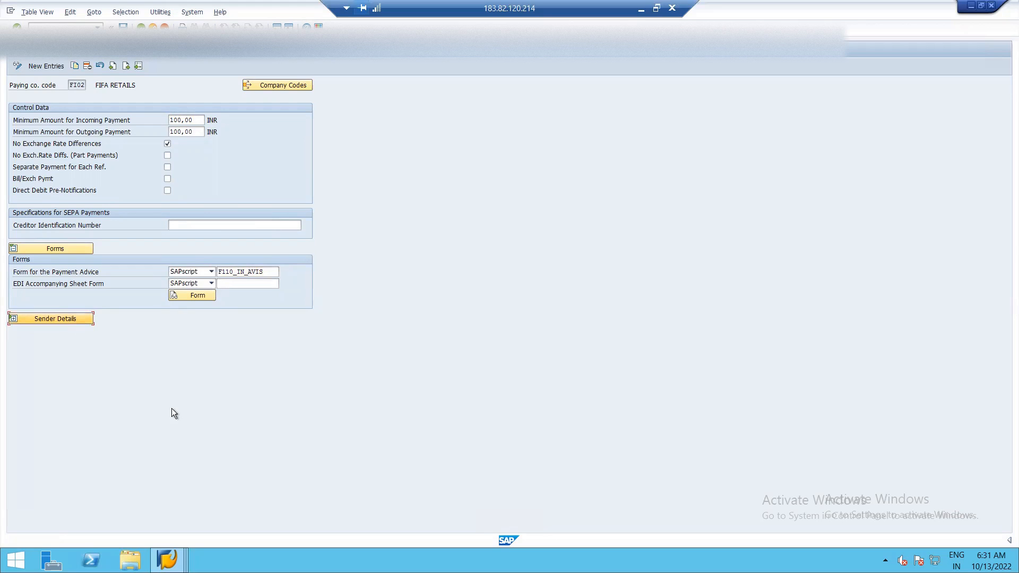
click(62, 319)
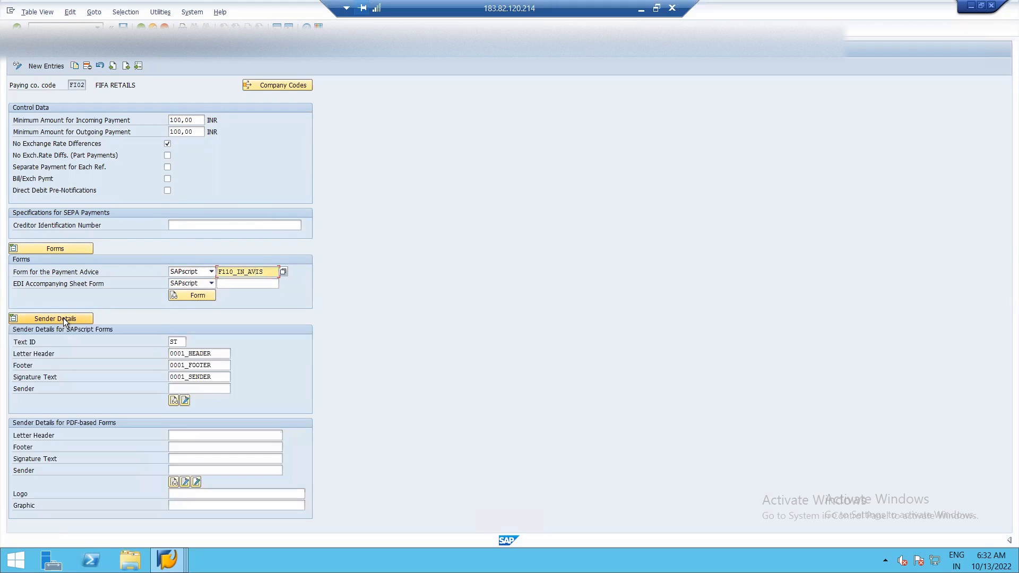
click(179, 342)
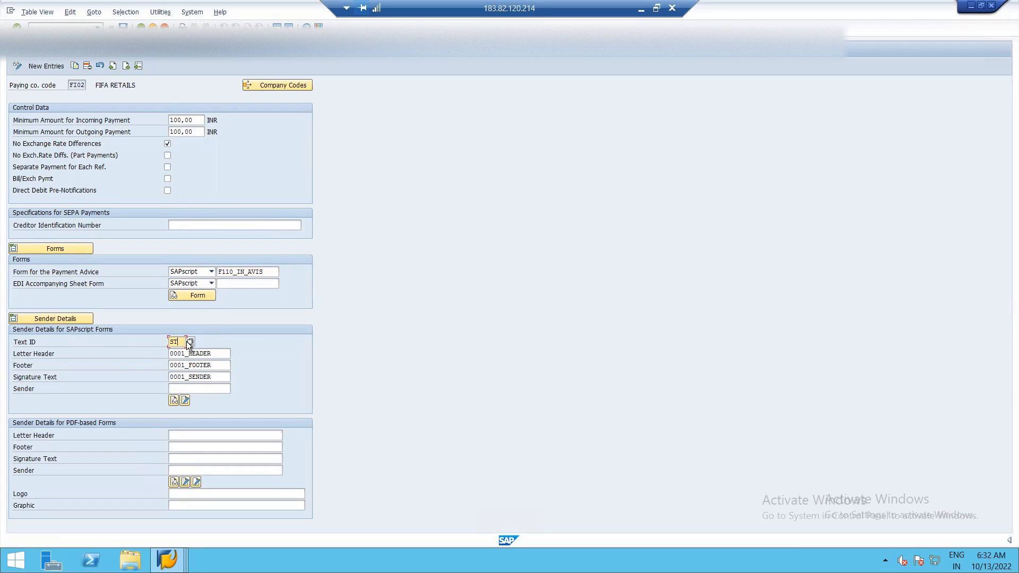
click(190, 338)
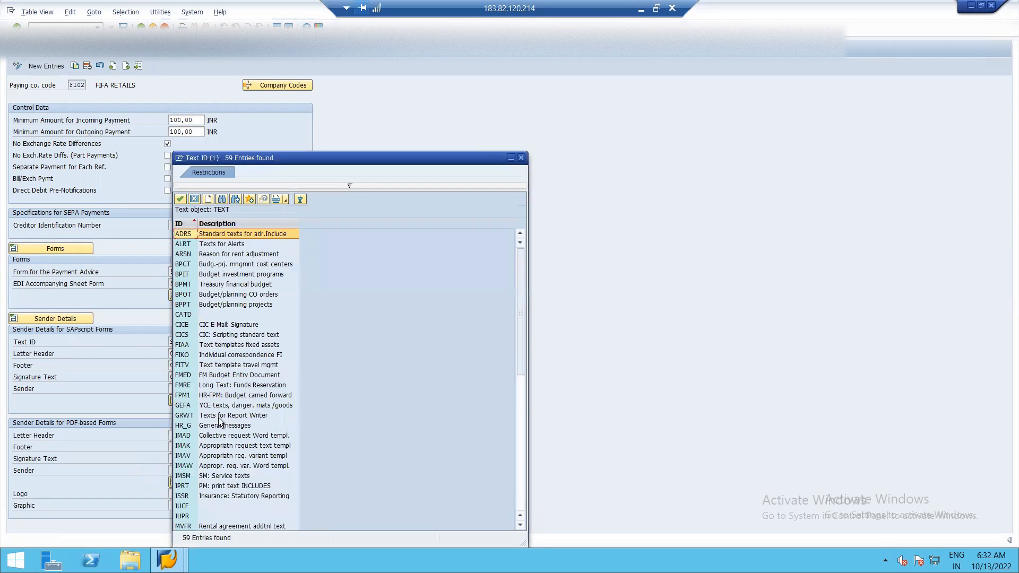
scroll(218, 372, down, 10)
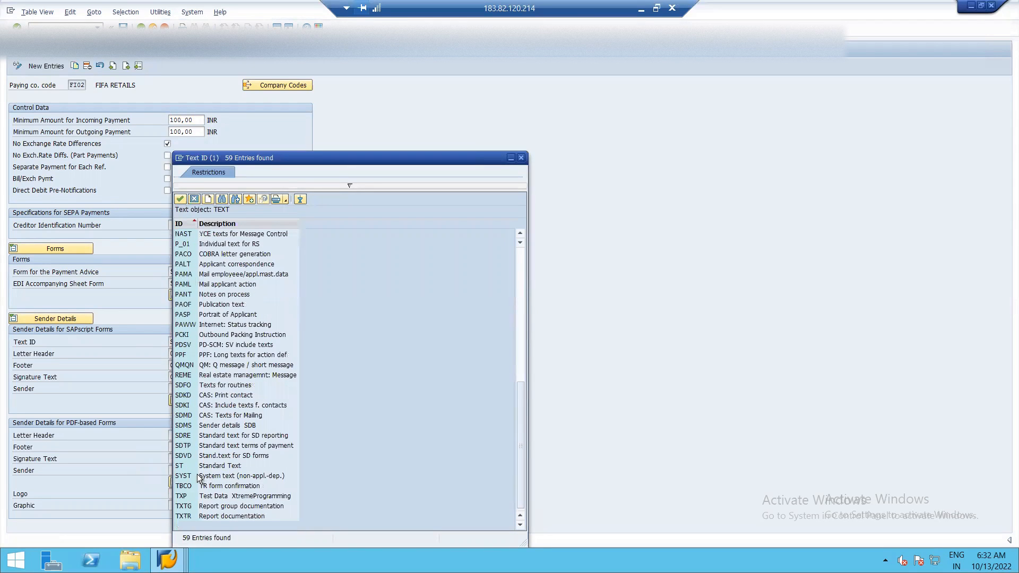
double_click(201, 465)
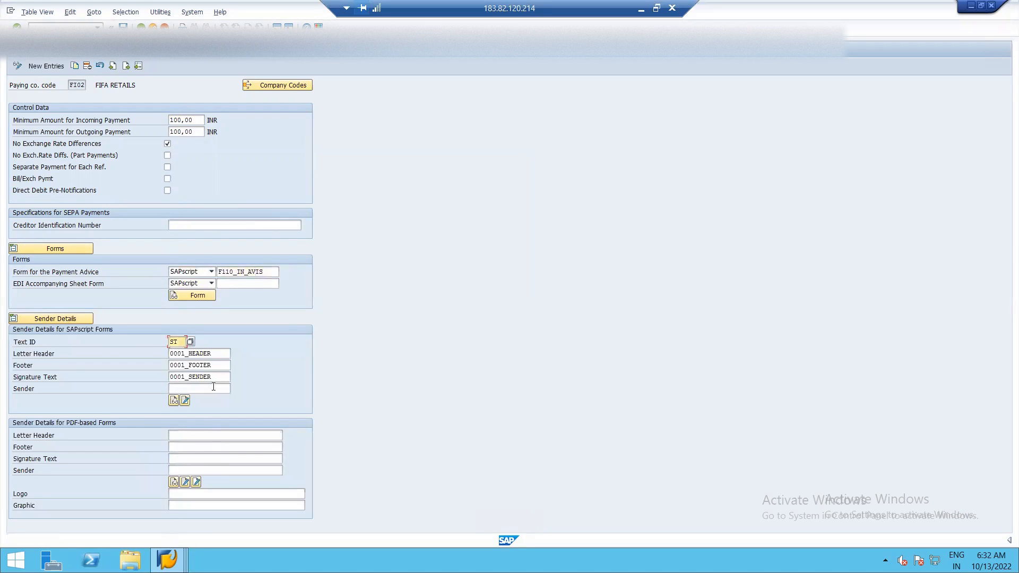
Review the SAPscript letter header and footer entries, then save the FI02 paying company code settings and return to the configuration overview
click(215, 353)
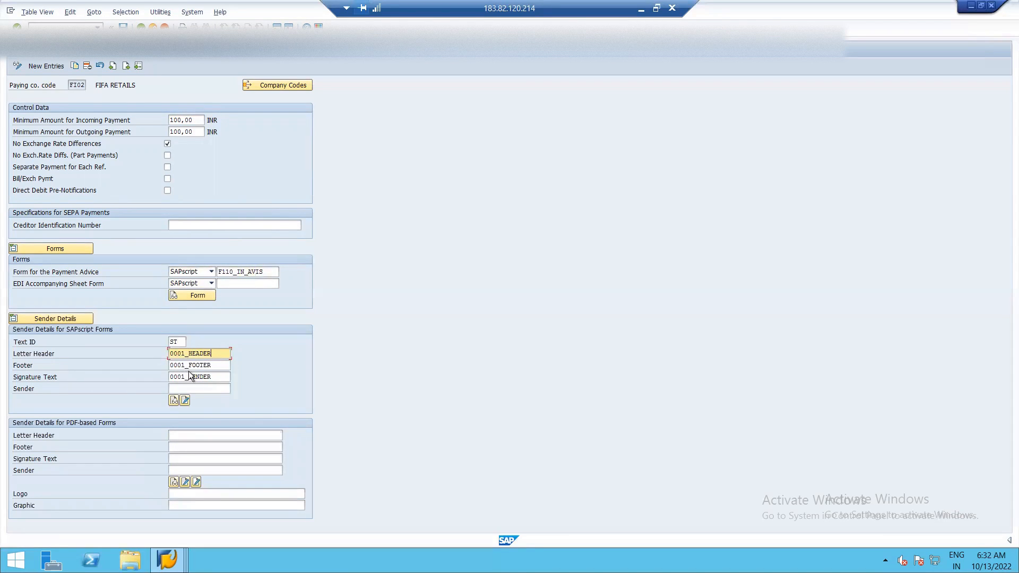
click(219, 365)
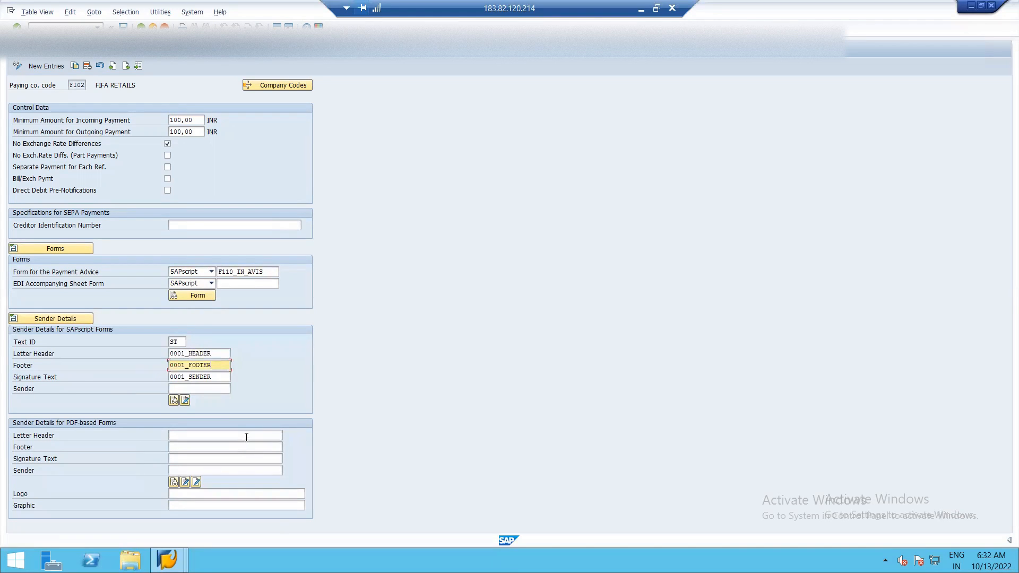
key(ctrl+s)
click(156, 180)
key(F3)
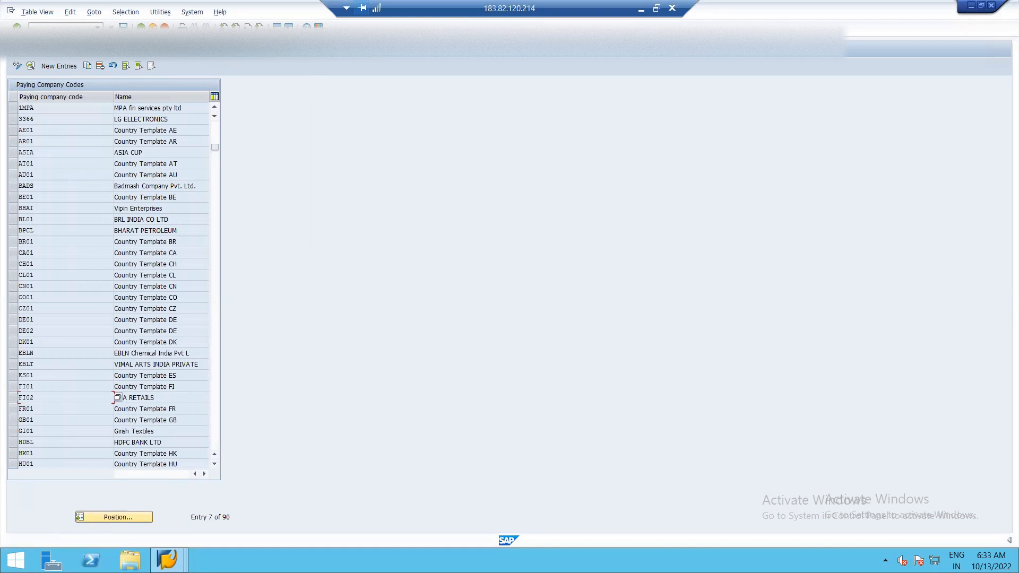
click(140, 26)
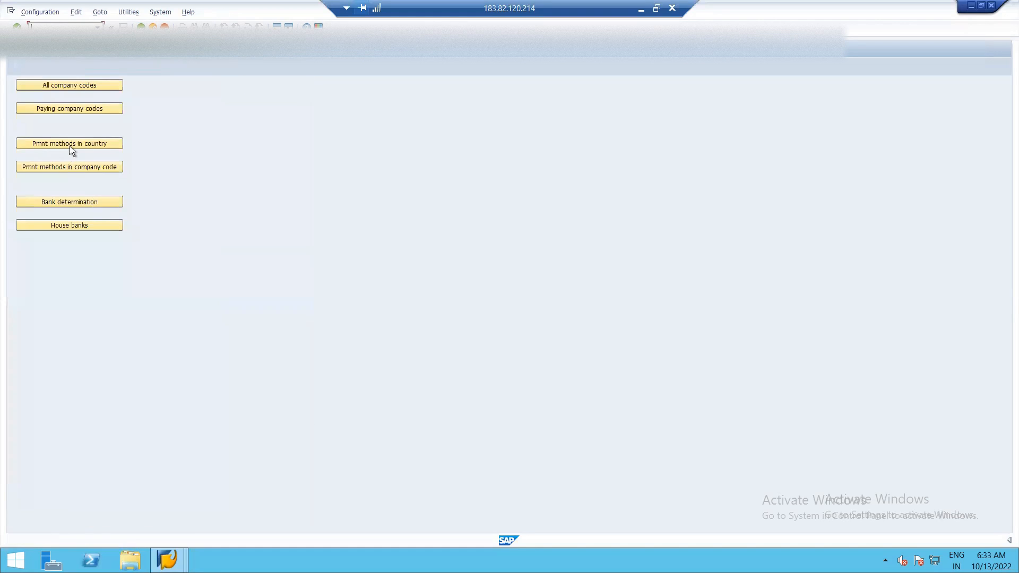
Create a new country payment method entry with country IN and payment method F
click(70, 143)
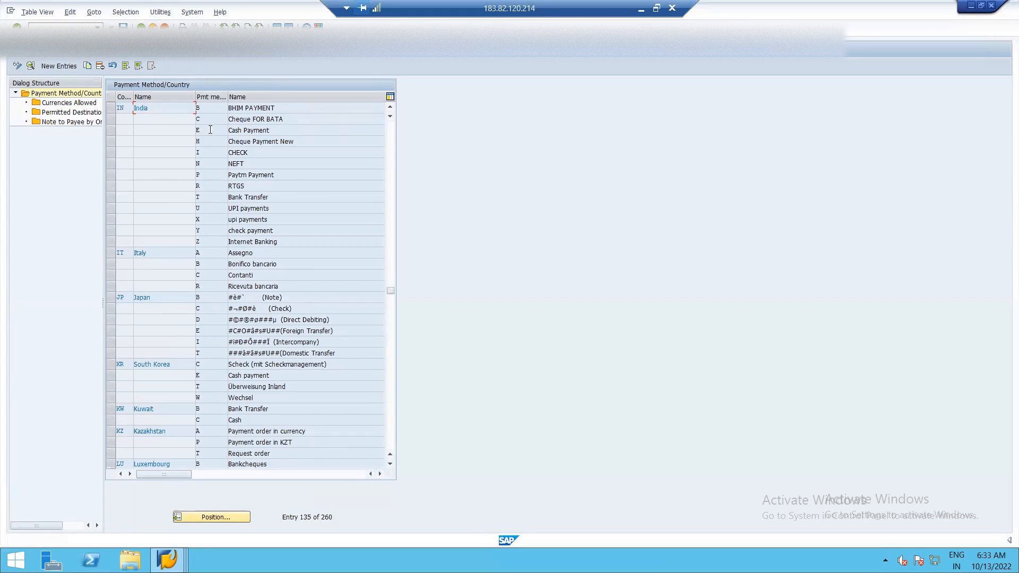
click(122, 107)
click(111, 107)
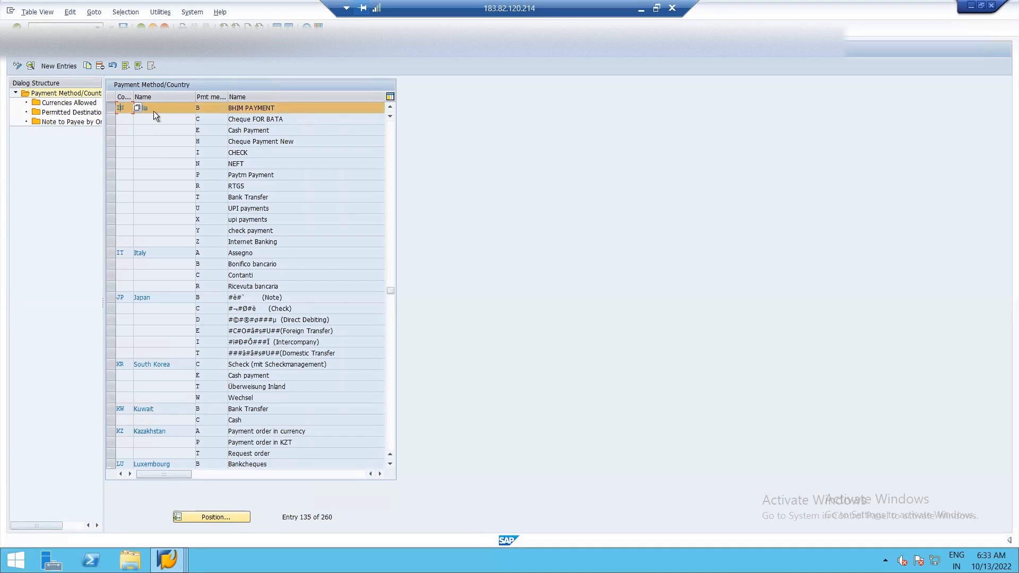
click(154, 110)
click(55, 66)
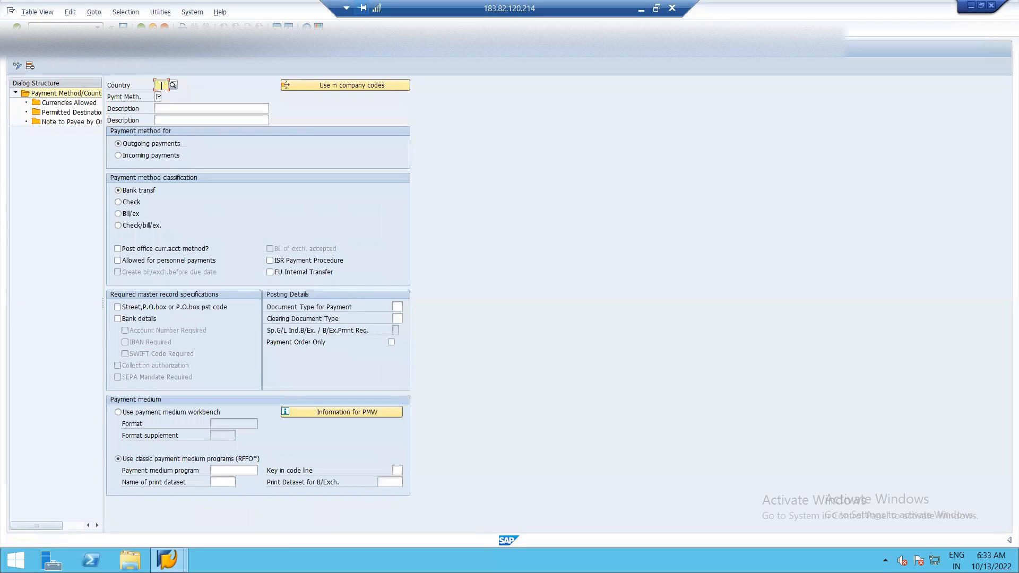
text(I)
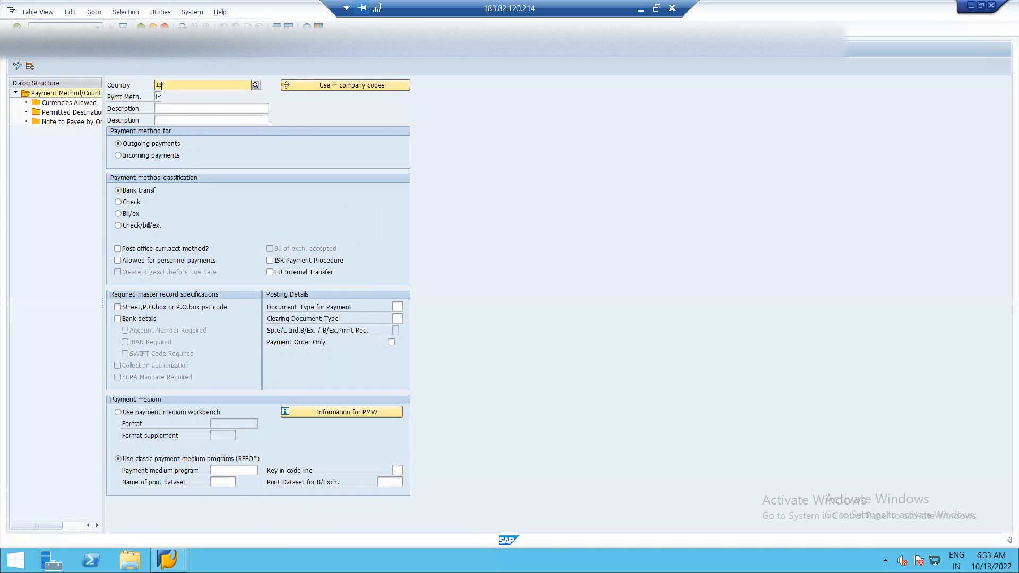
key(Tab)
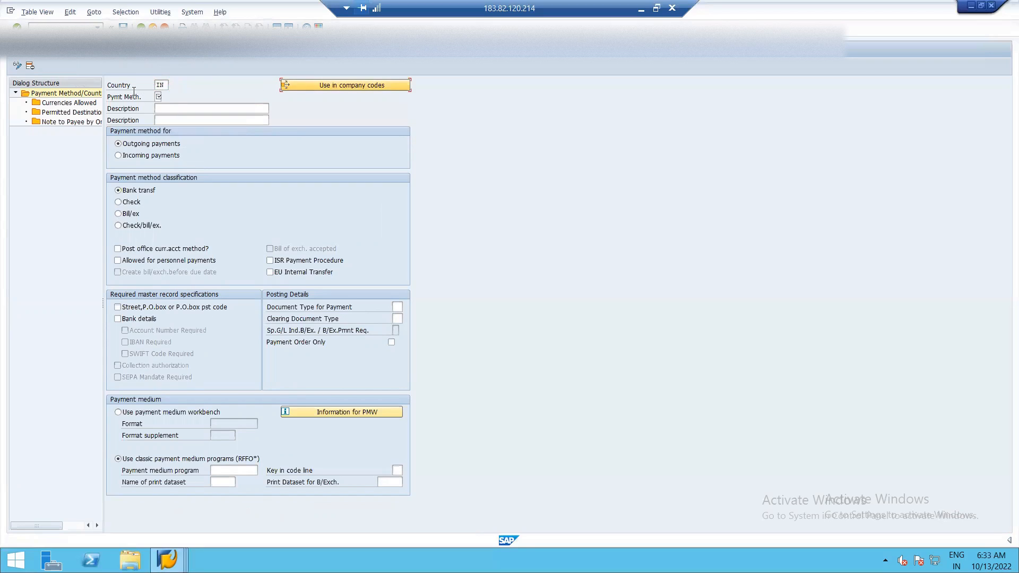
click(158, 97)
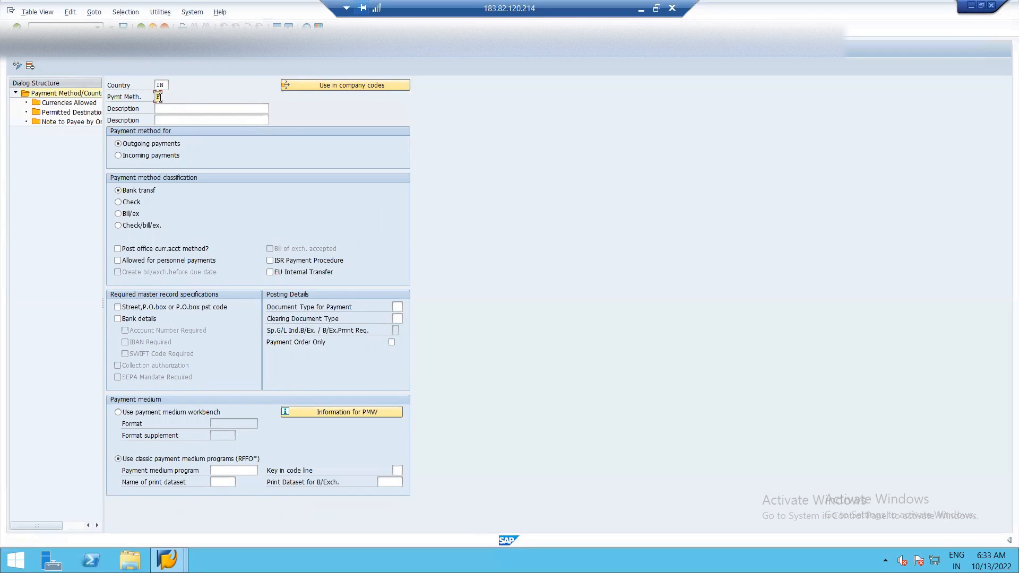
Set the description of the new payment method to CHEQUE FOR FIFA
click(171, 110)
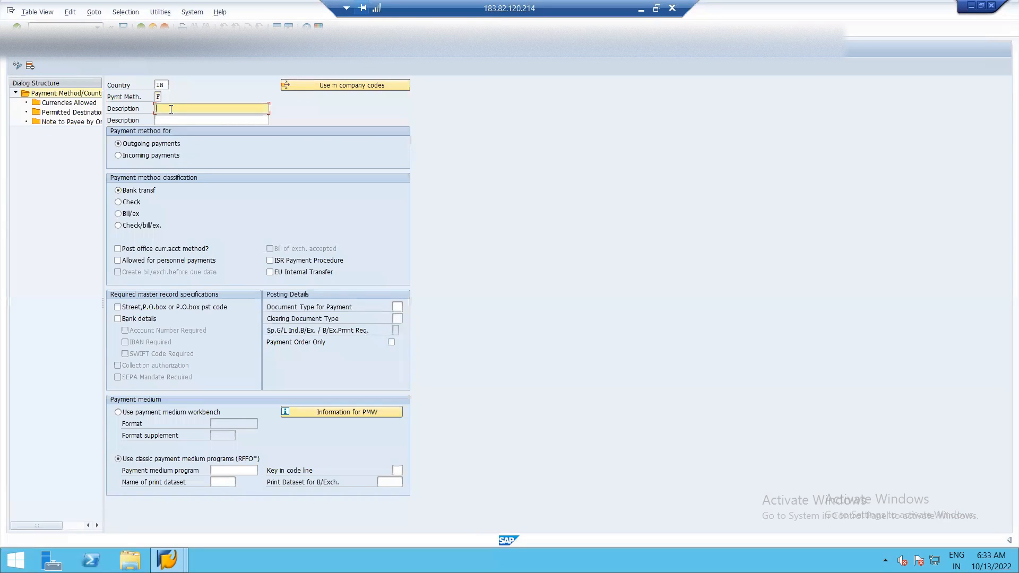
text(PAY)
key(BackSpace)
key(BackSpace)
key(BackSpace)
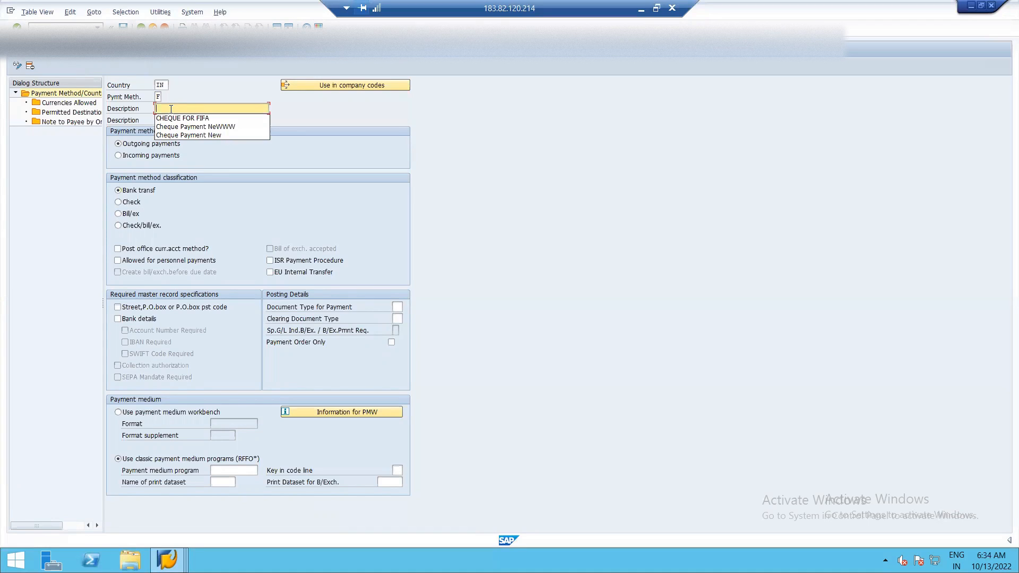
text(C)
key(BackSpace)
key(Down)
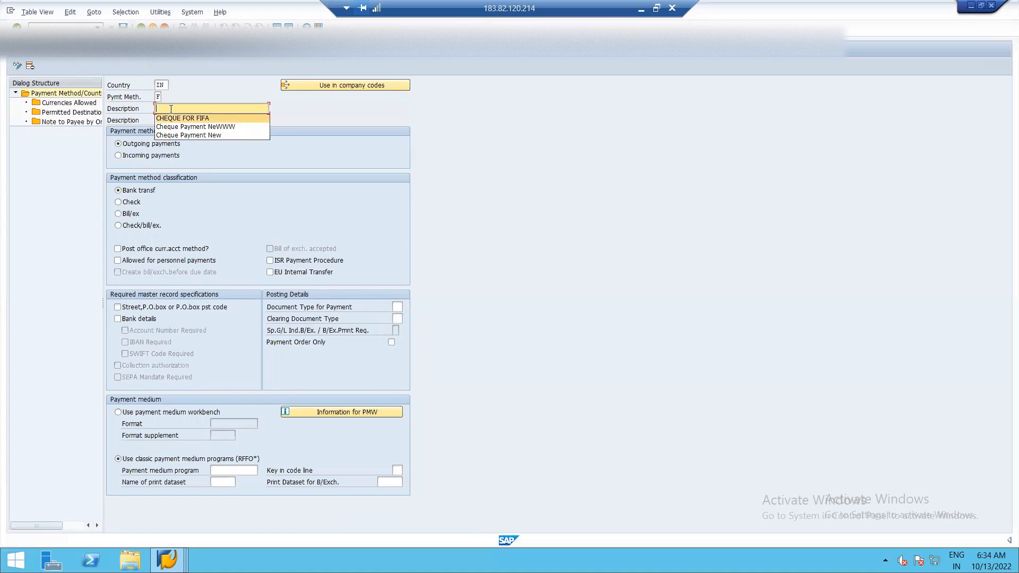
key(Return)
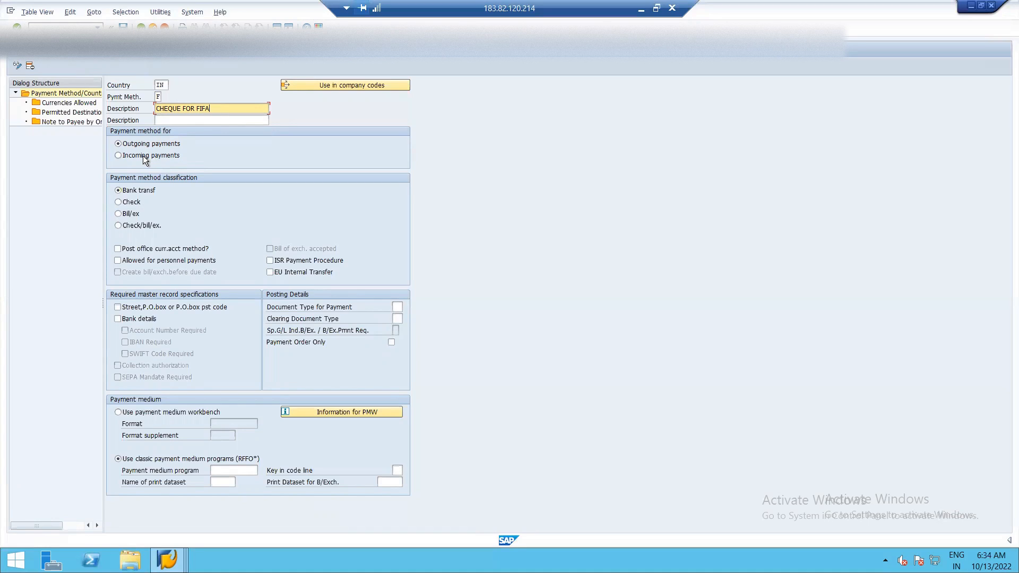
Classify the payment method as Check, allowed for personnel payments, and require the street, P.O. box or P.O. box postal code
click(119, 202)
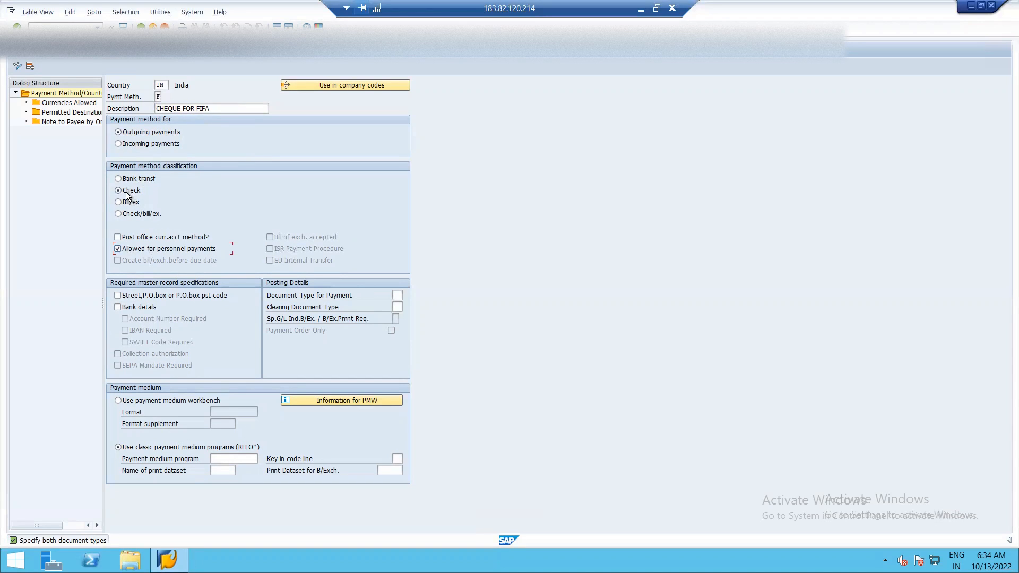
click(117, 296)
Set the classic payment medium program to RFFOUS_C and the print dataset name to LIST1S
click(229, 458)
text(RFF)
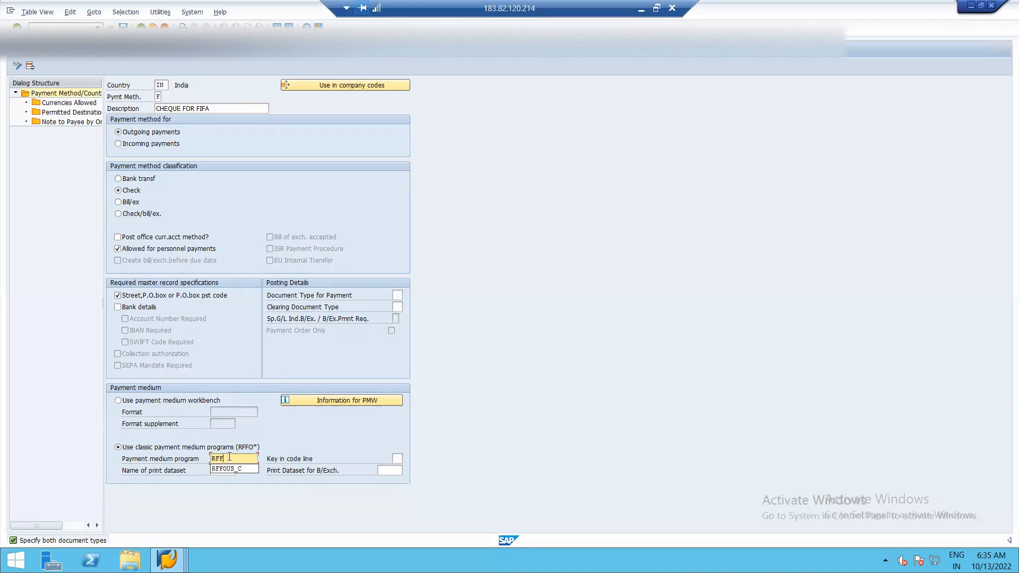
key(Down)
key(Return)
click(223, 470)
text(L)
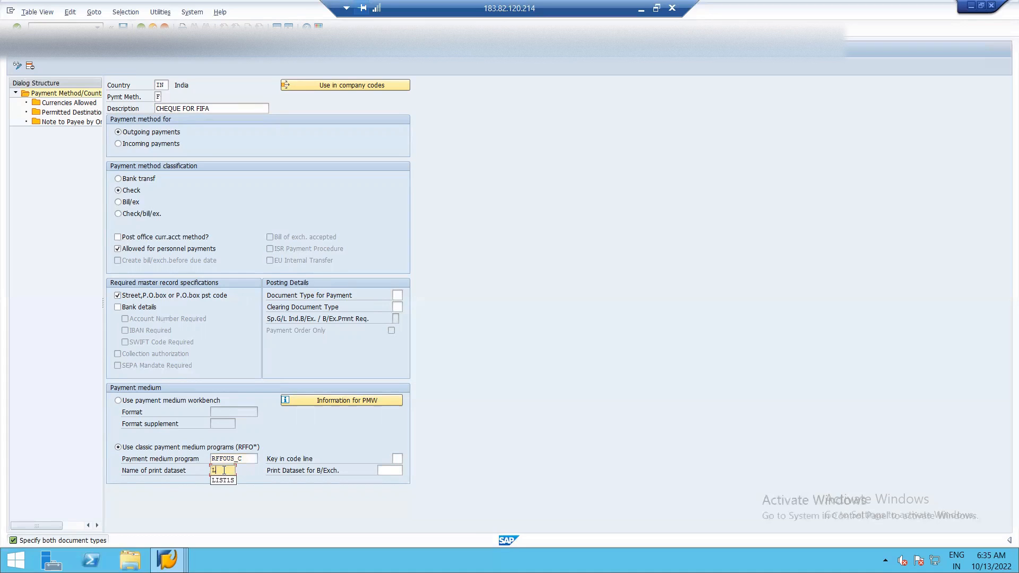
key(Down)
key(Return)
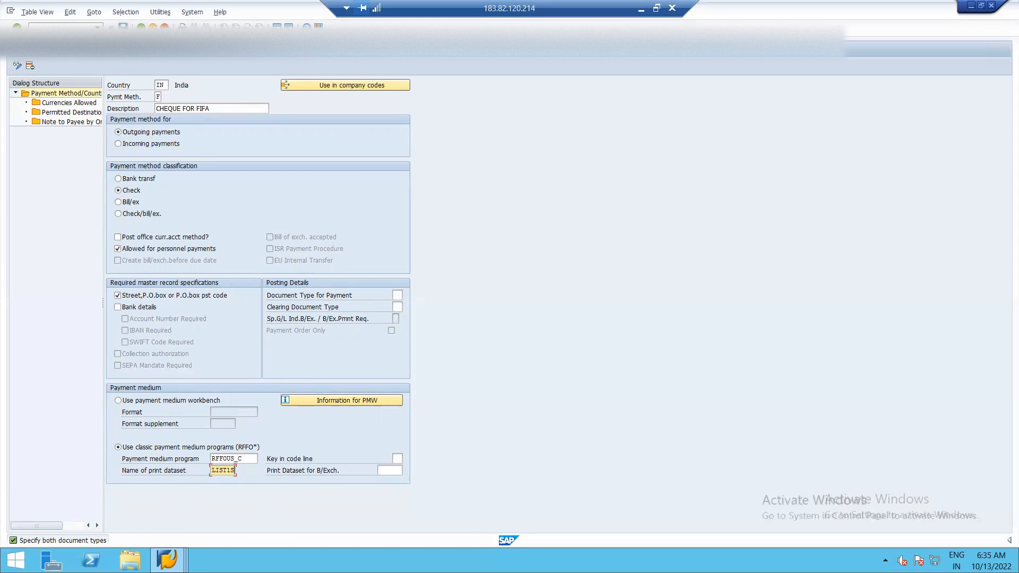
Look at the currencies allowed for the payment method, leave the list empty and return to the method's details
click(77, 104)
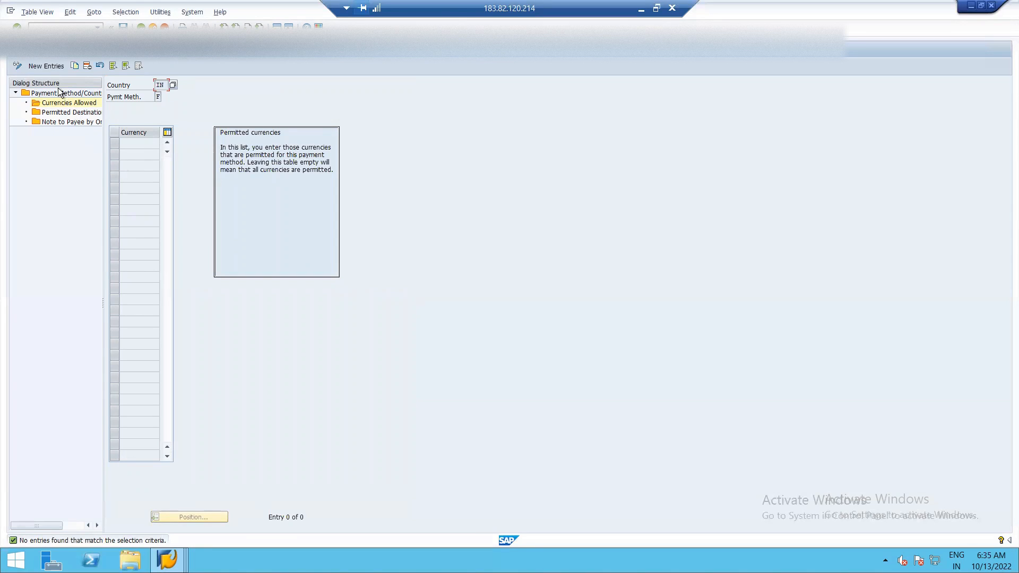
click(50, 65)
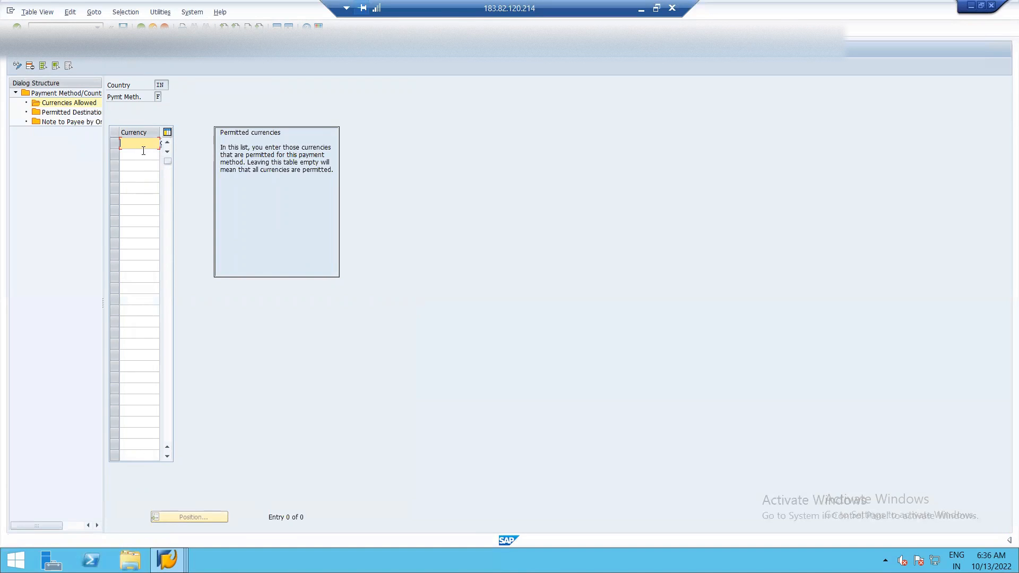
click(123, 26)
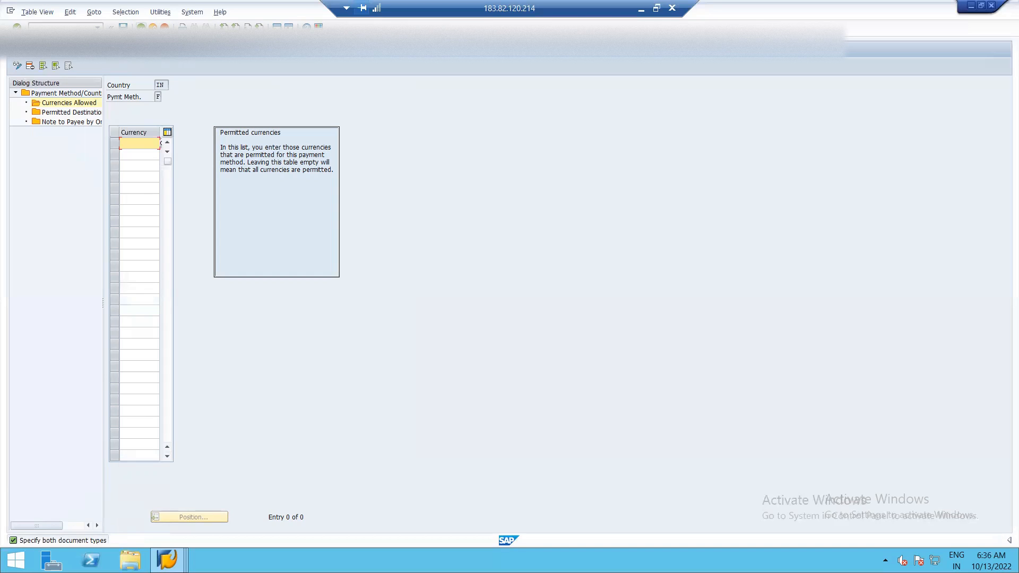
click(141, 26)
click(141, 26)
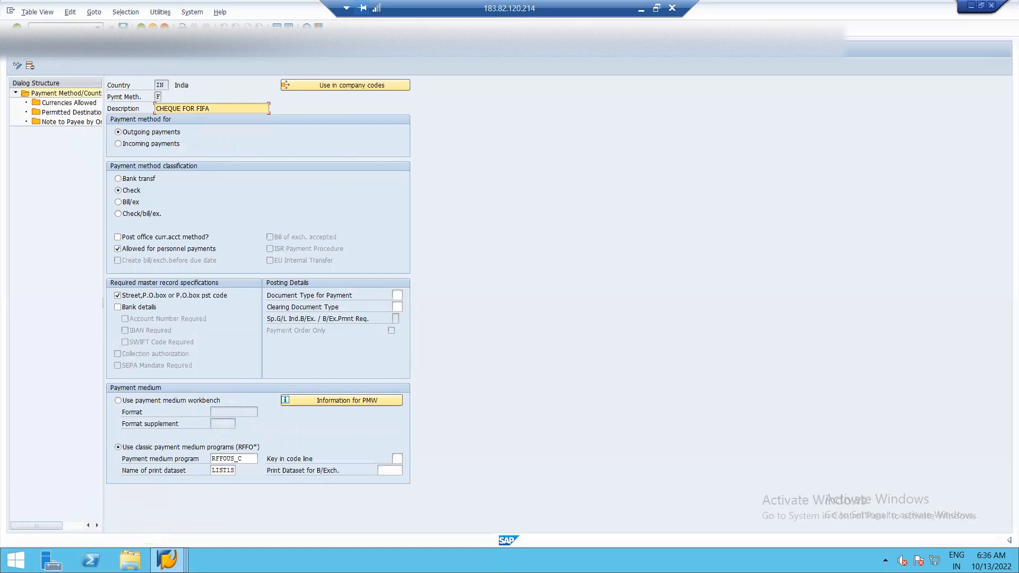
Save the payment method without document types, then check the CHEQUE FOR FIFA details and return to the list
click(123, 27)
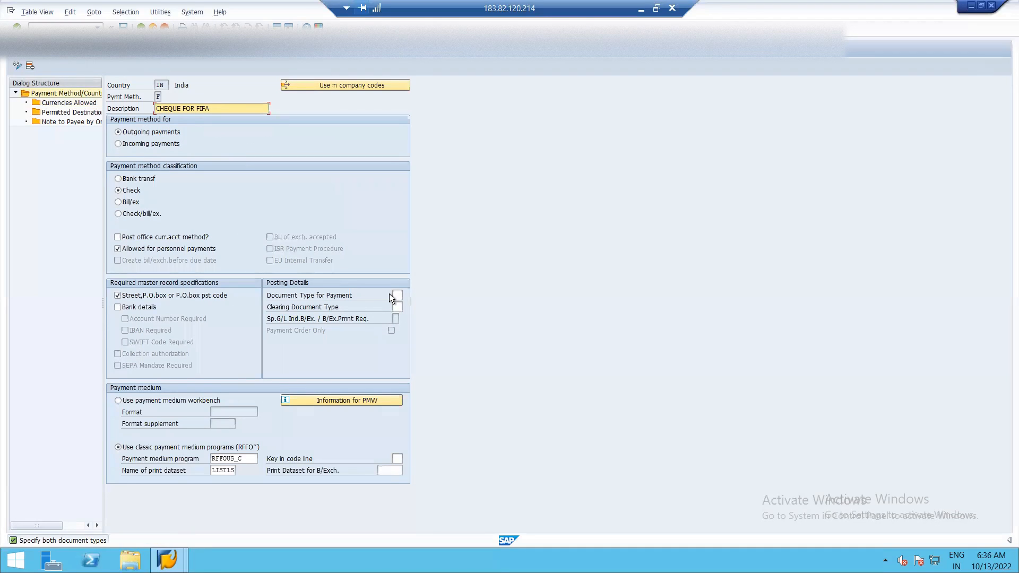
key(ctrl+s)
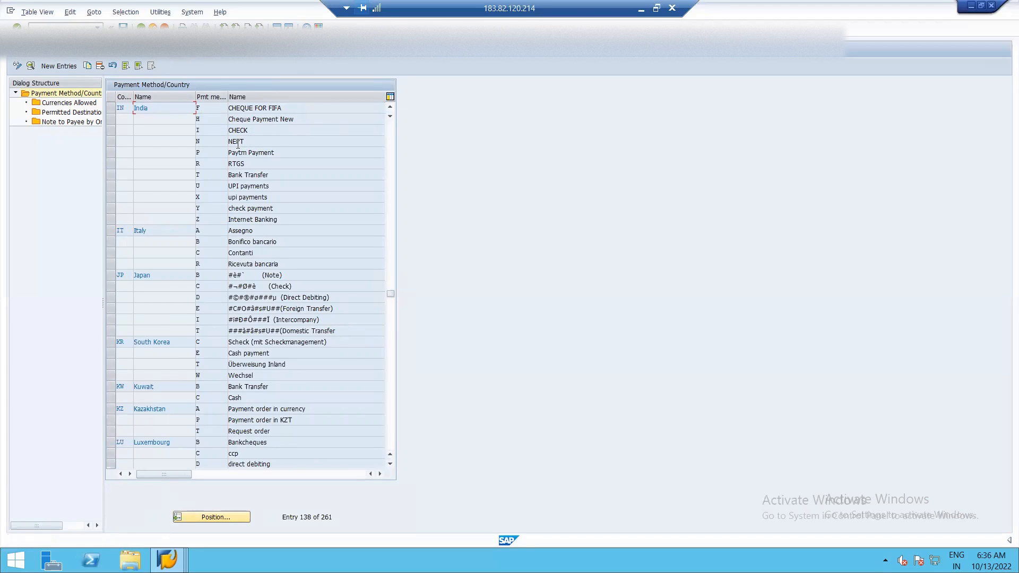
double_click(254, 109)
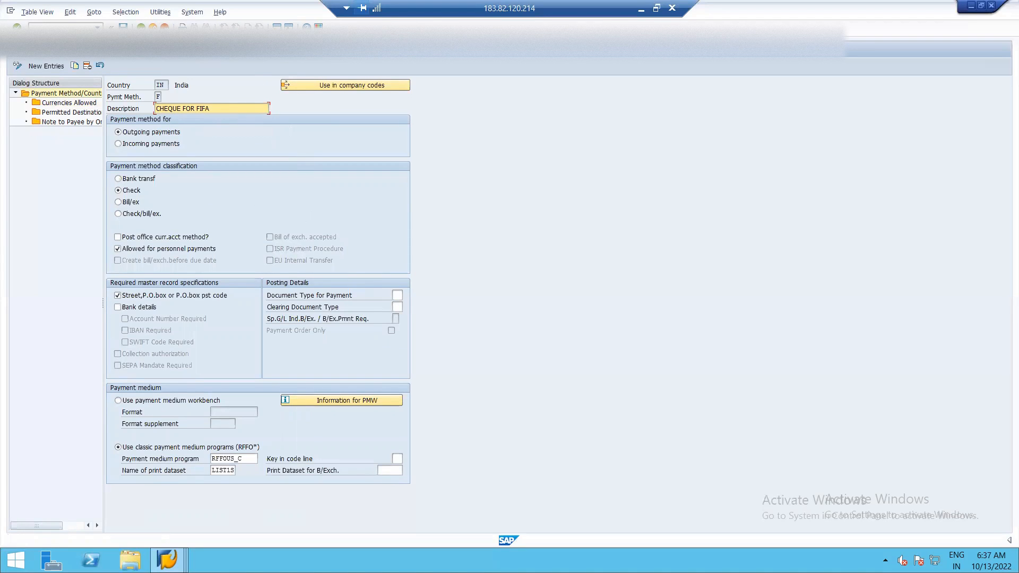
click(141, 27)
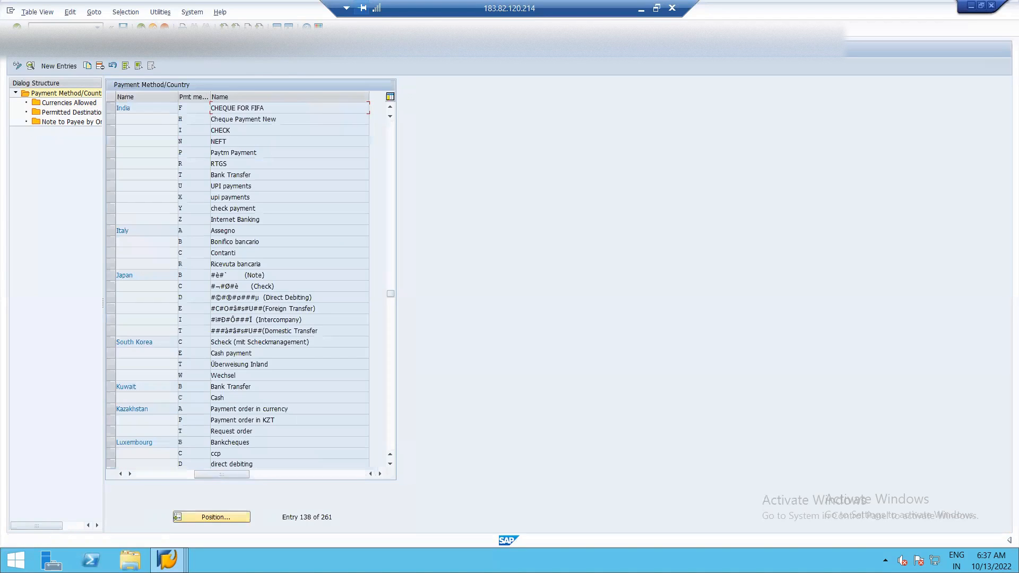
Leave the country payment methods, saving the changes to the proposed customizing request
click(140, 27)
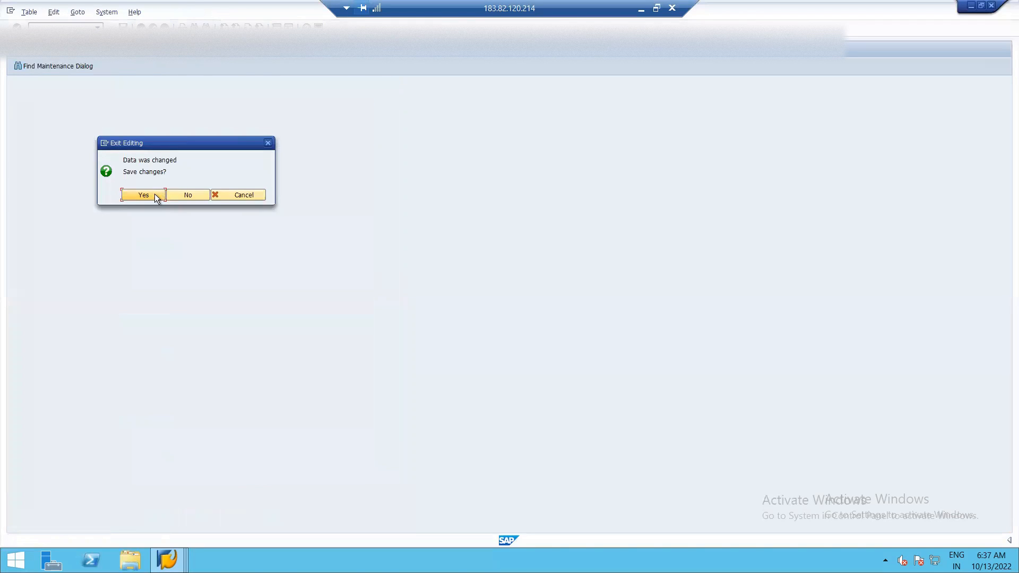
click(143, 195)
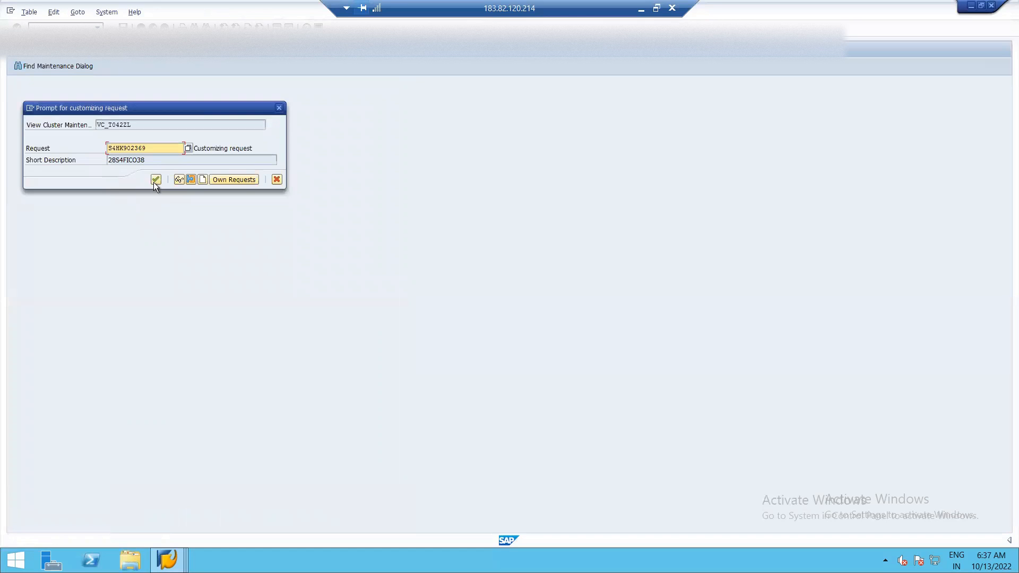
click(154, 181)
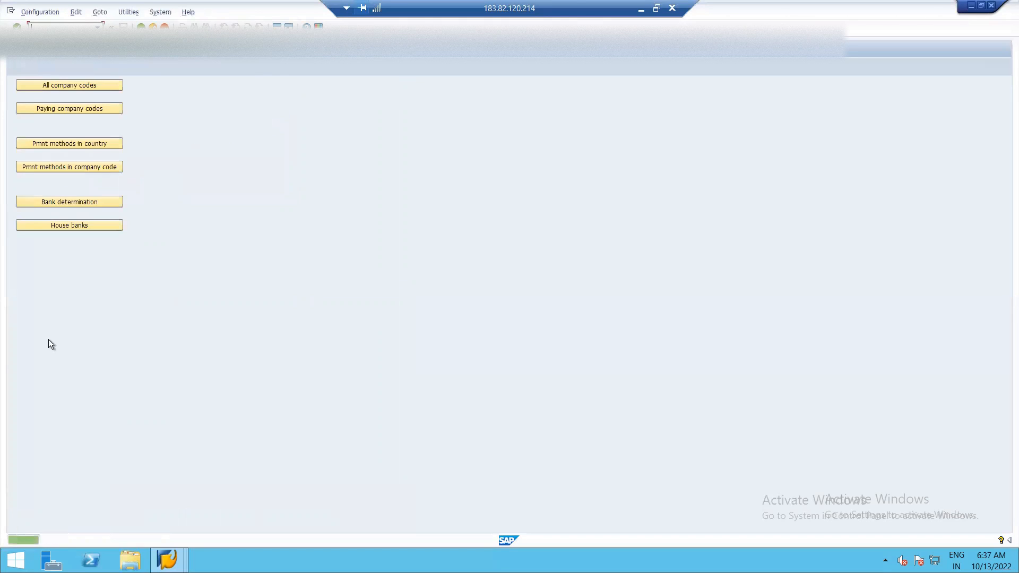
Open the payment methods in company code and check the list for an existing FI02 entry
click(69, 167)
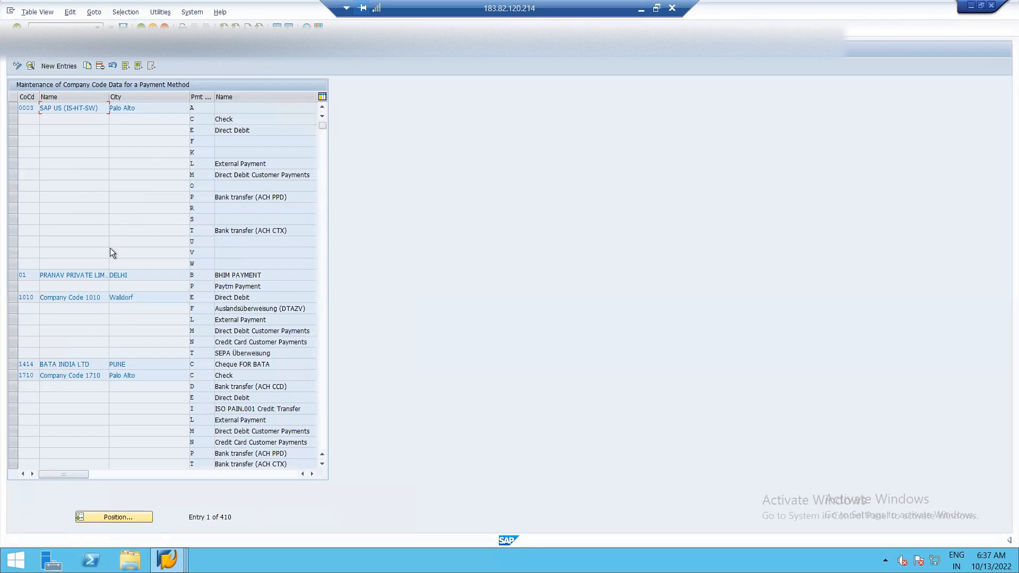
scroll(111, 330, down, 7)
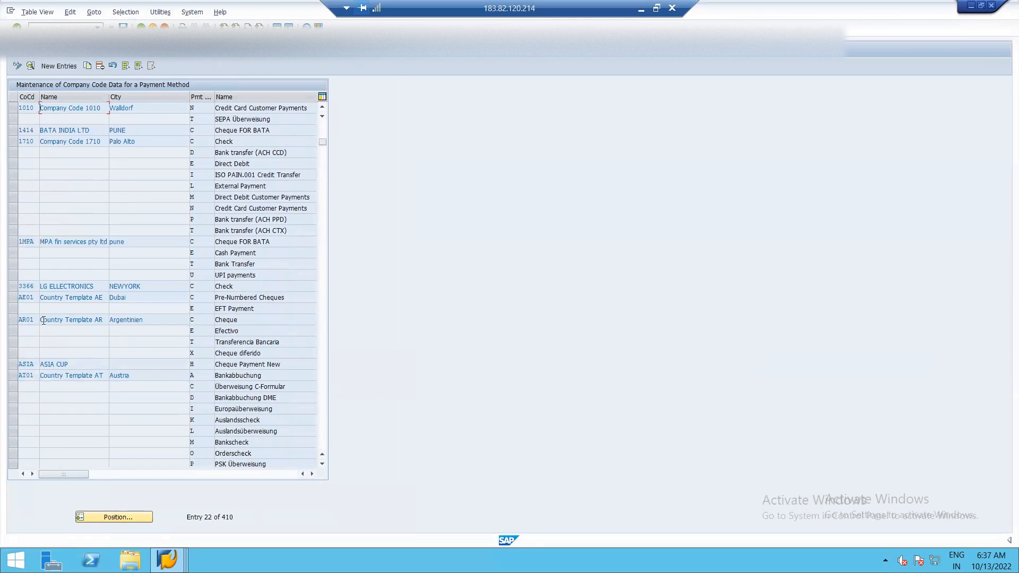
scroll(43, 319, down, 1)
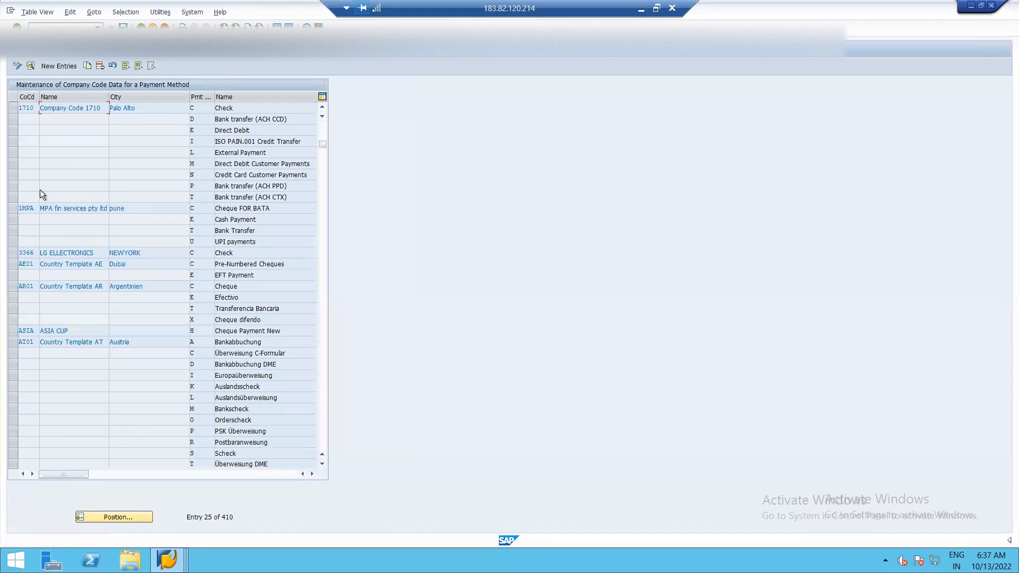
scroll(117, 319, down, 13)
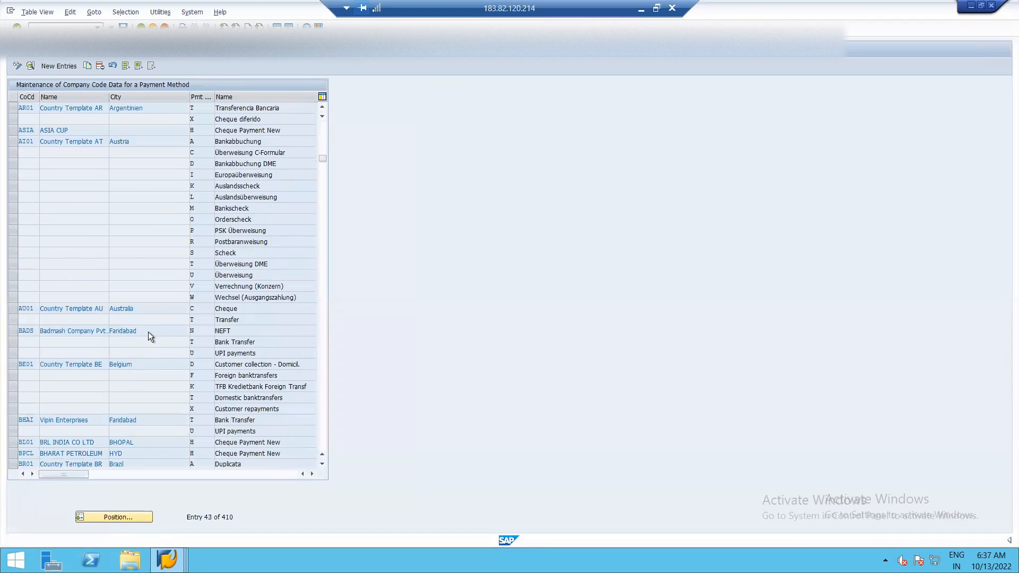
drag(322, 175, 321, 202)
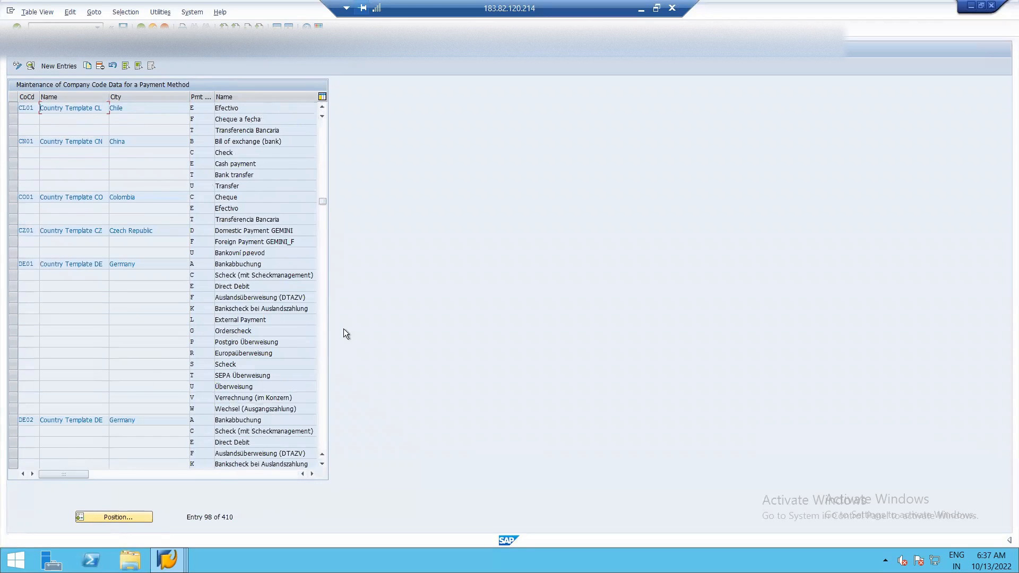
scroll(345, 334, down, 11)
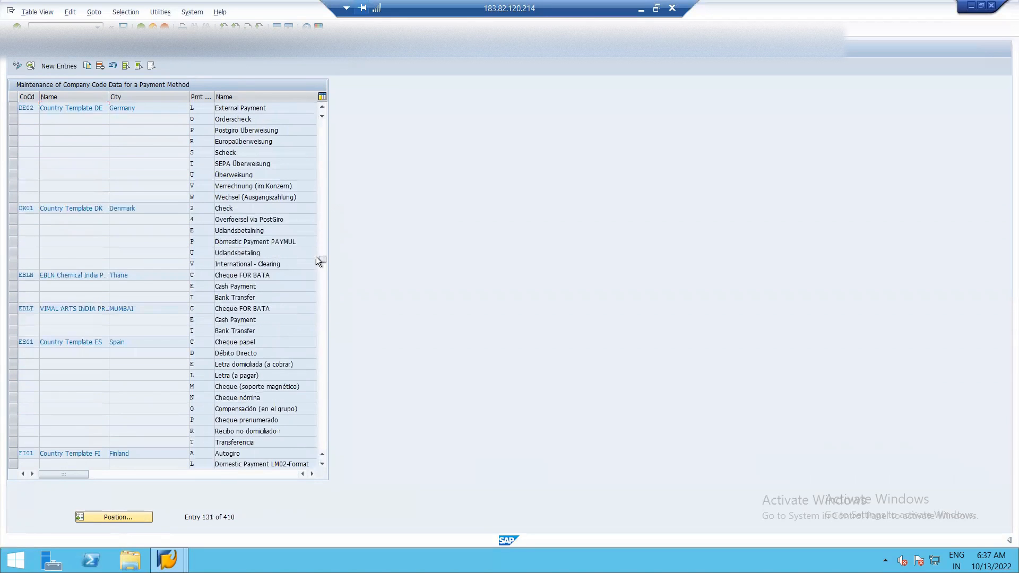
scroll(317, 256, down, 14)
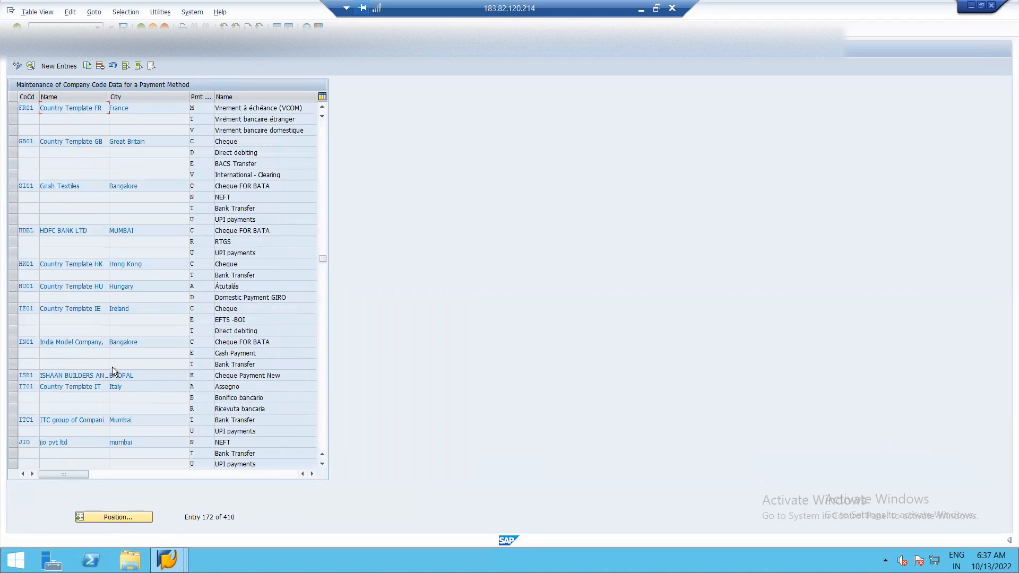
scroll(119, 365, down, 7)
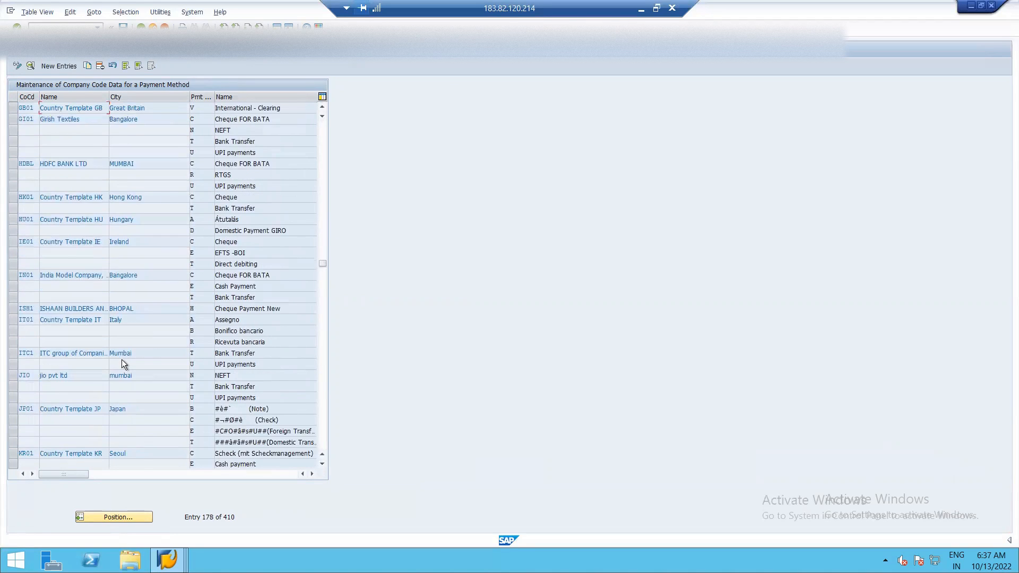
scroll(157, 340, up, 11)
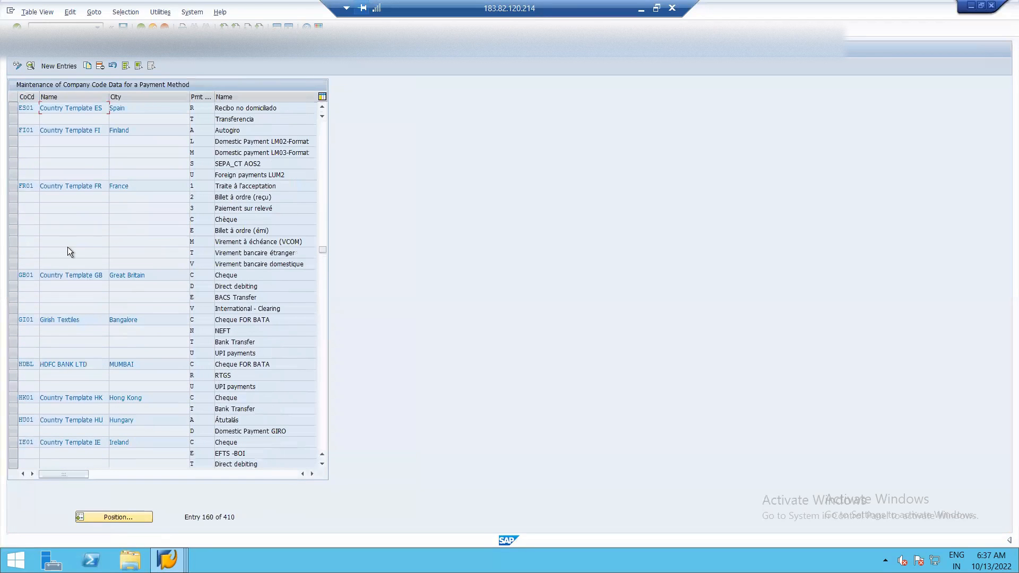
Start a new company code payment method entry with paying company code FI02
click(63, 63)
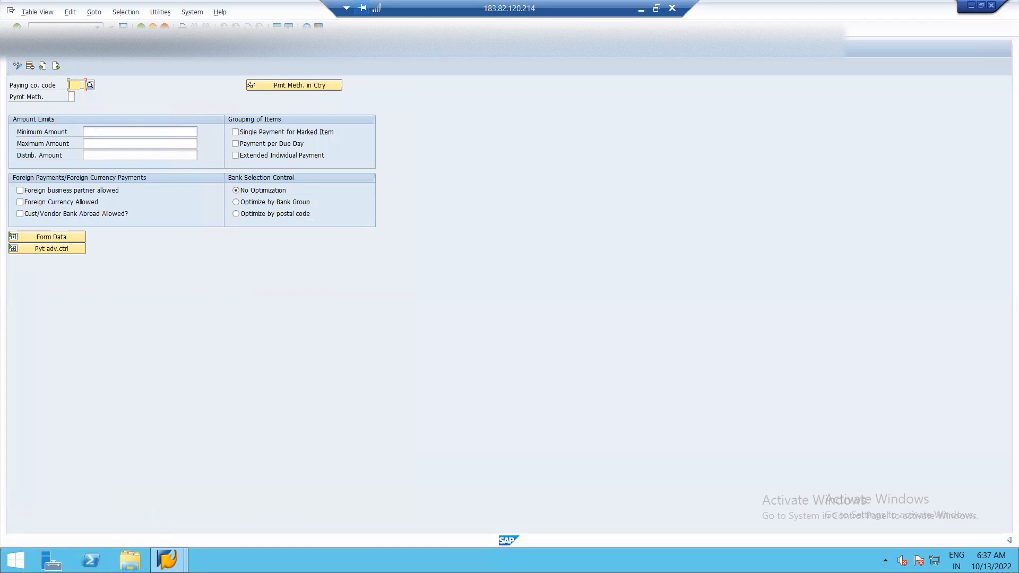
click(82, 85)
text(FI)
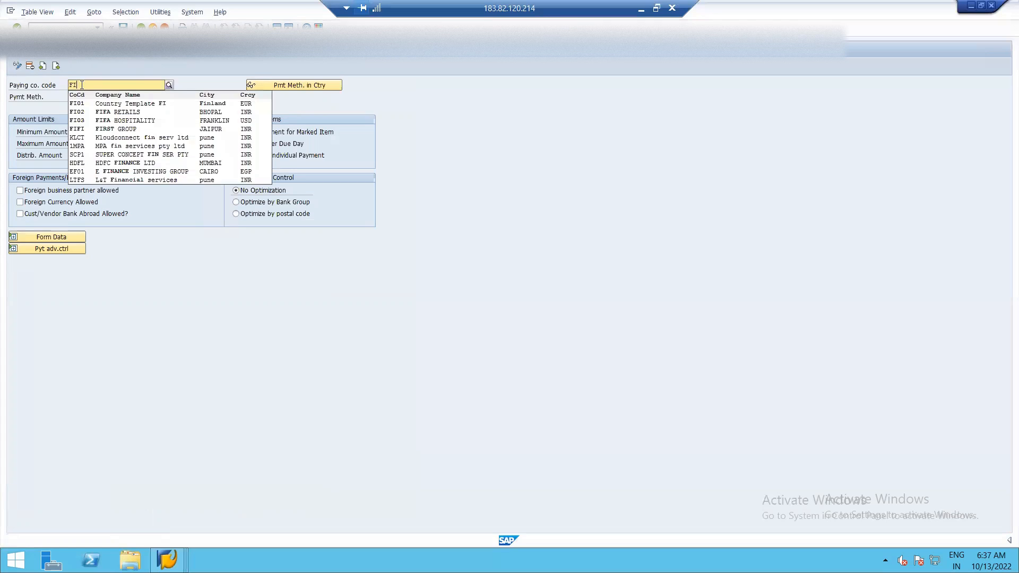
text(02)
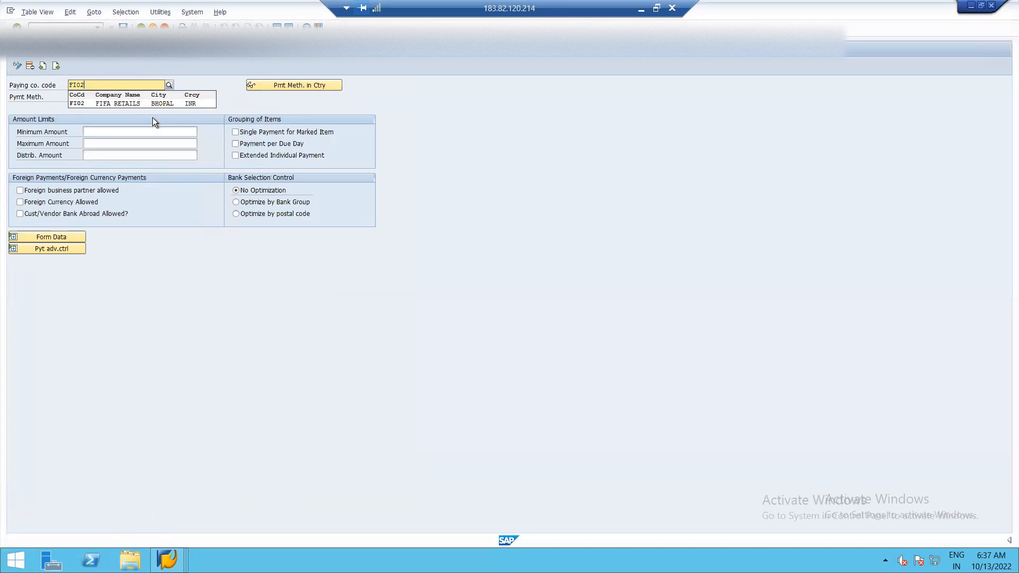
click(151, 104)
Choose payment method F, CHEQUE FOR FIFA, from the possible values for the new entry
click(71, 97)
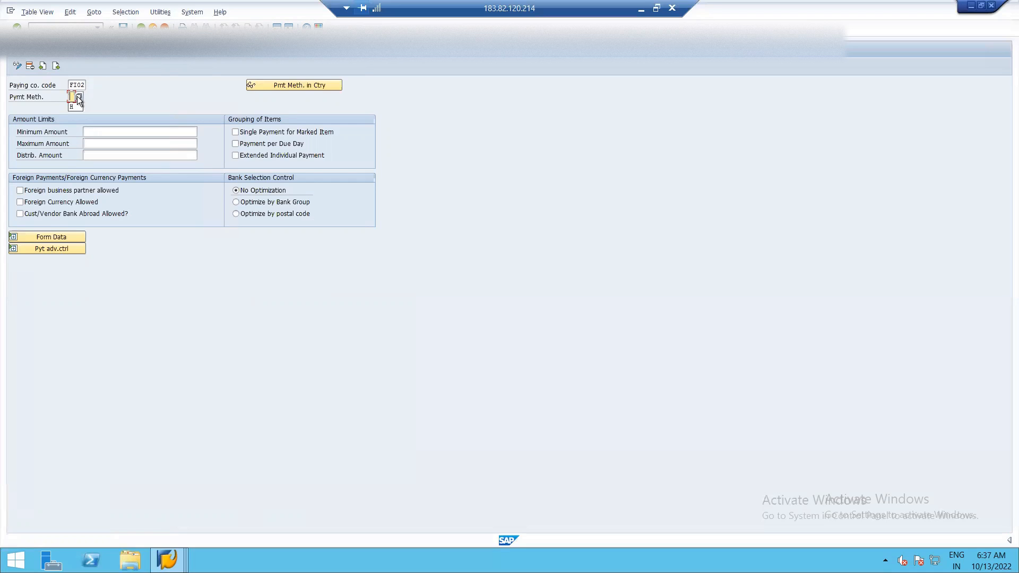
click(78, 97)
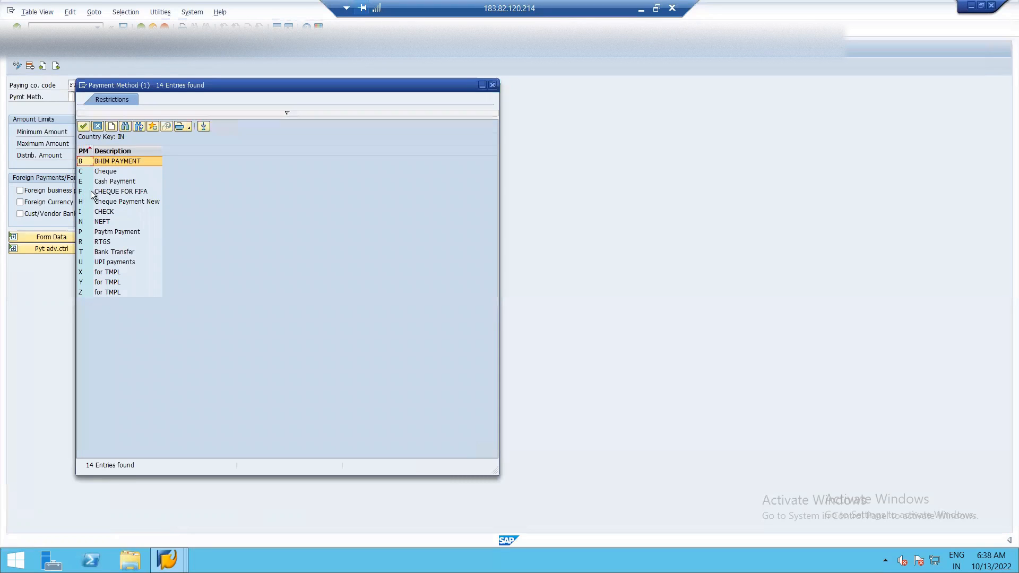
click(108, 193)
double_click(109, 193)
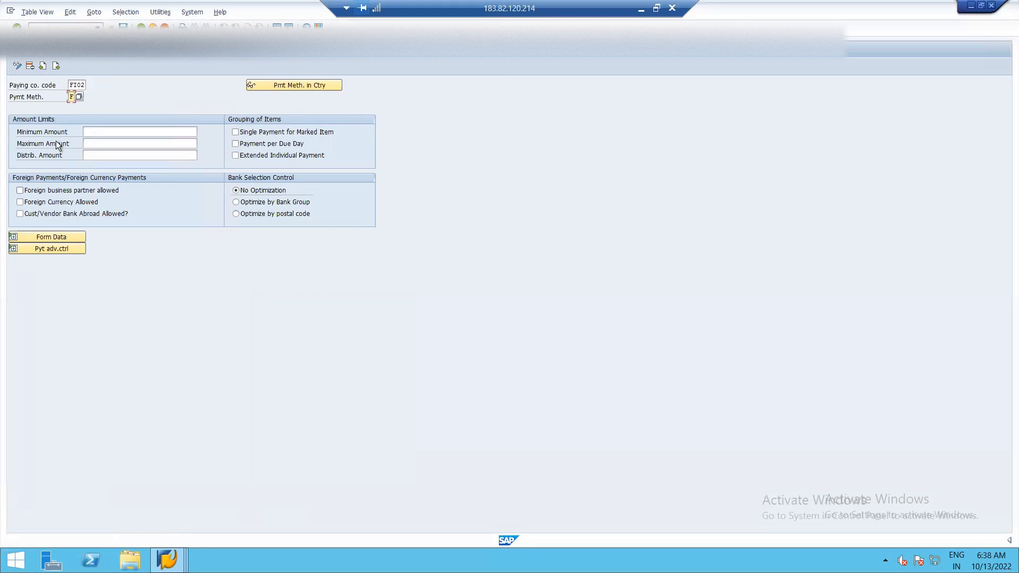
click(131, 131)
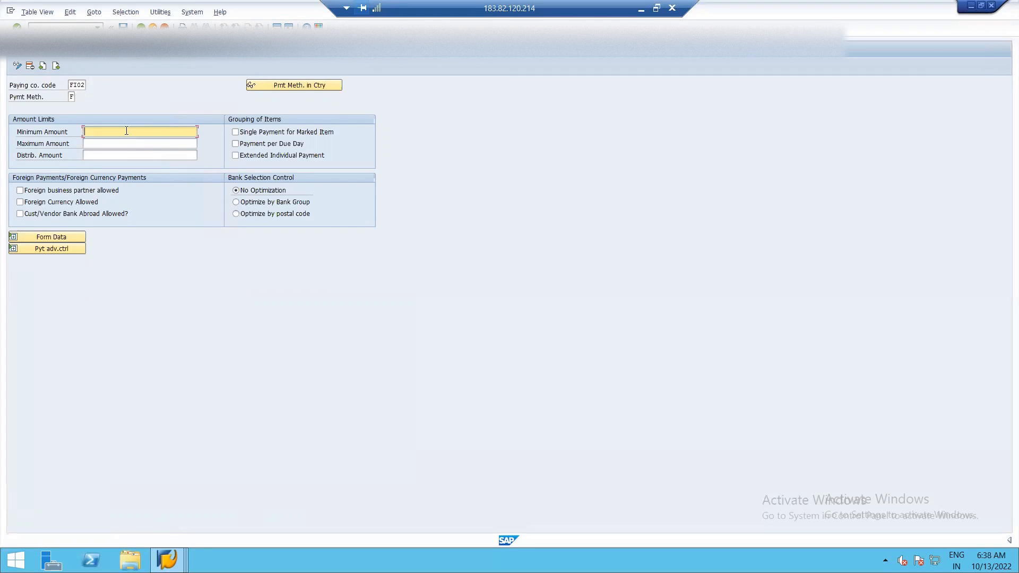
click(115, 142)
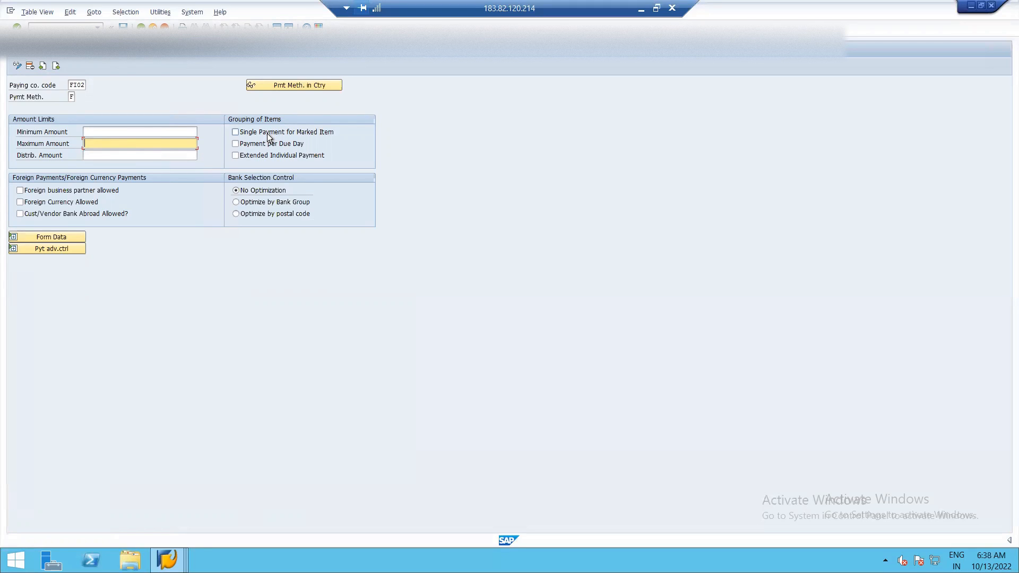
click(133, 132)
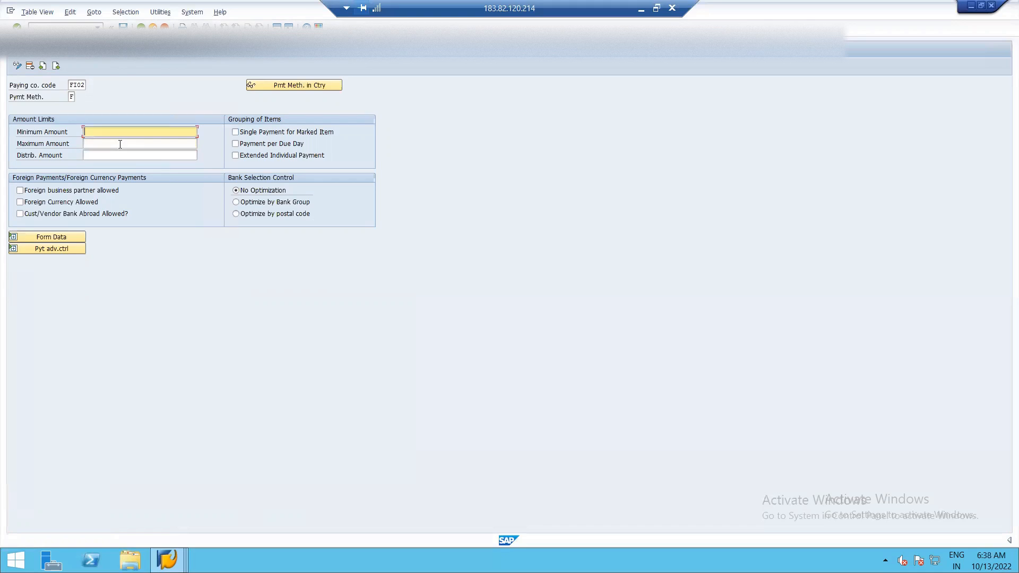
click(120, 144)
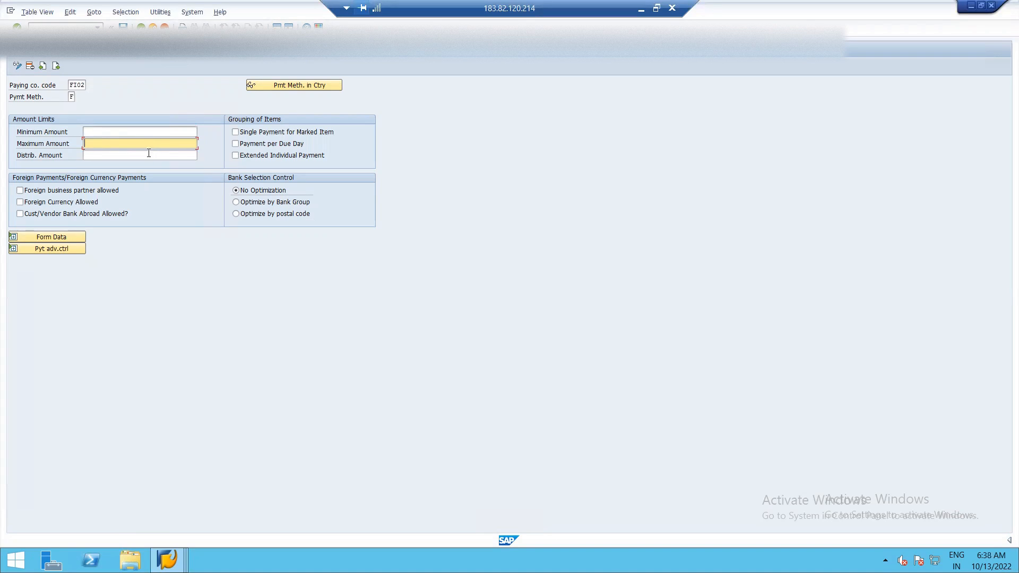
text(100000)
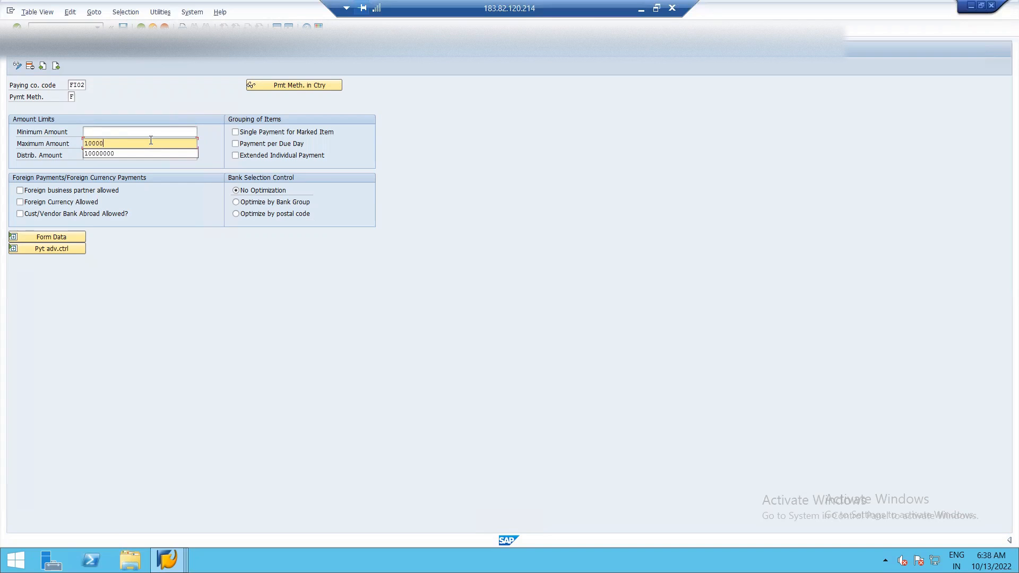
key(BackSpace)
key(BackSpace)
key(BackSpace)
key(BackSpace)
key(BackSpace)
key(BackSpace)
click(142, 164)
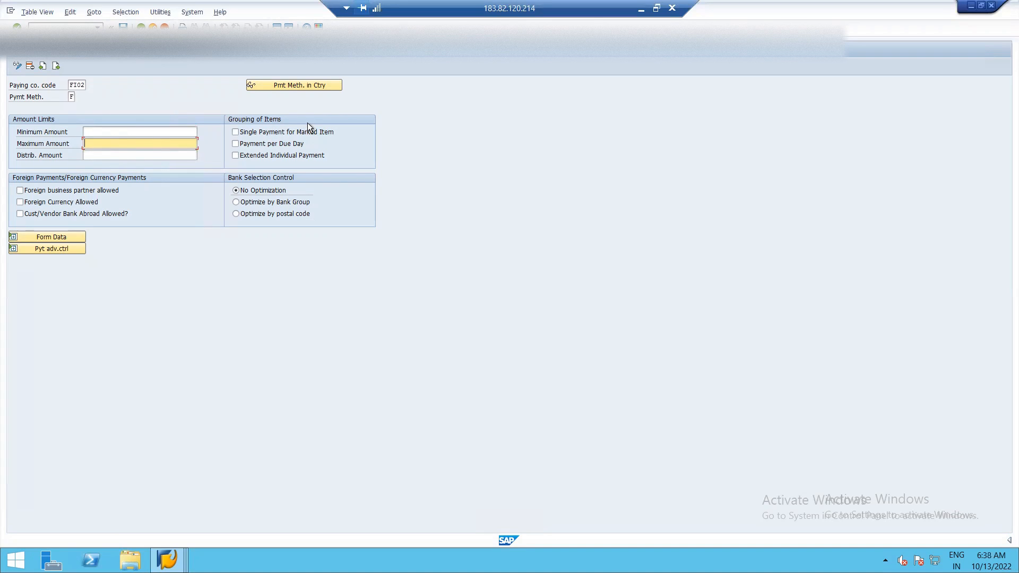
click(237, 133)
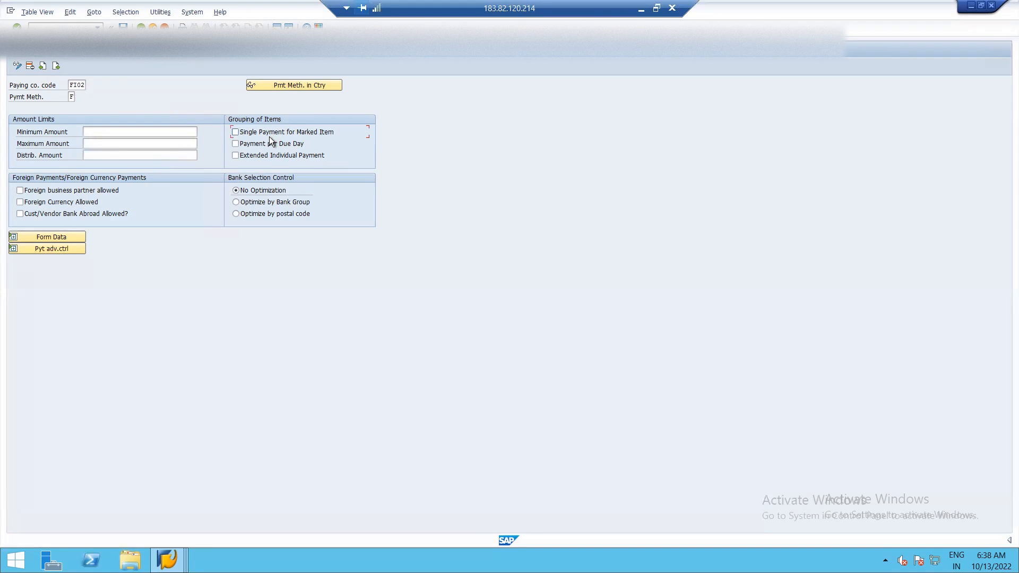
click(235, 144)
click(27, 190)
Expand the form data and choose the international SAPscript form F110_IN_AVIS as the form for the payment medium
click(45, 237)
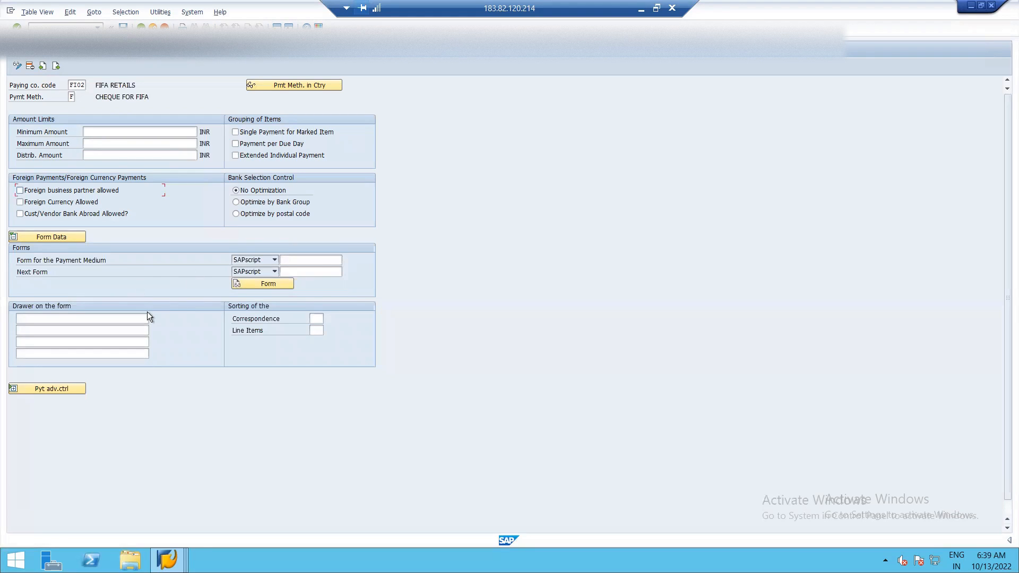
click(281, 260)
click(345, 259)
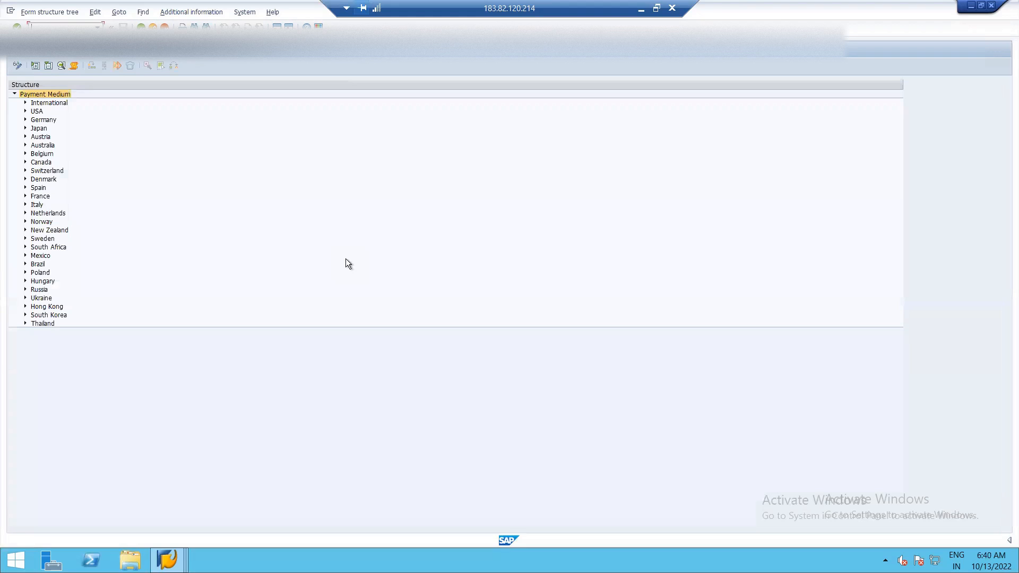
click(25, 102)
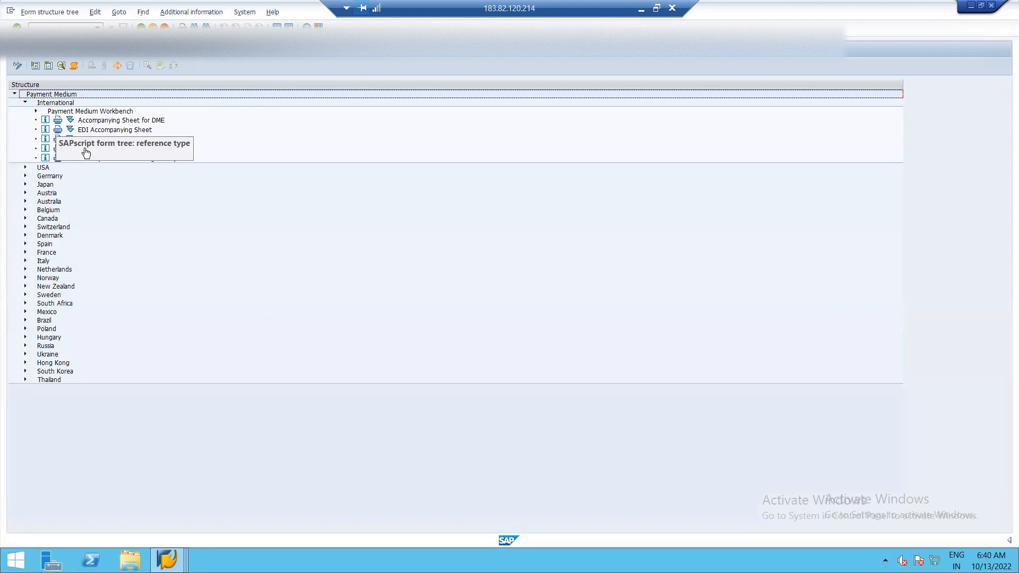
double_click(131, 140)
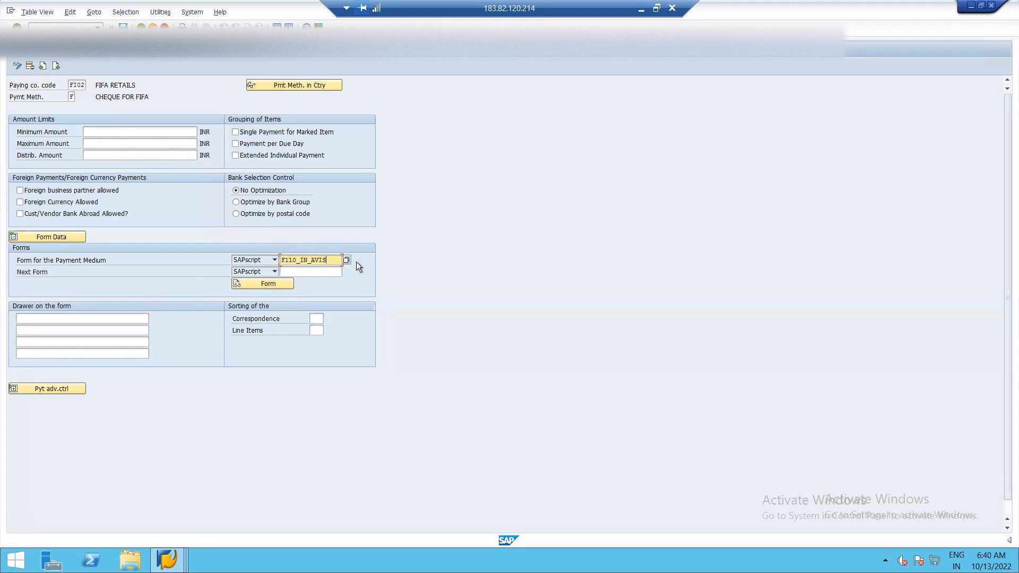
Change the form for the payment medium to F110_IN_CHECK
key(BackSpace)
key(BackSpace)
key(BackSpace)
key(BackSpace)
text(CH)
key(Down)
key(Return)
Save the FI02 payment method entry to the proposed customizing request and return to the payment program configuration overview
key(ctrl+s)
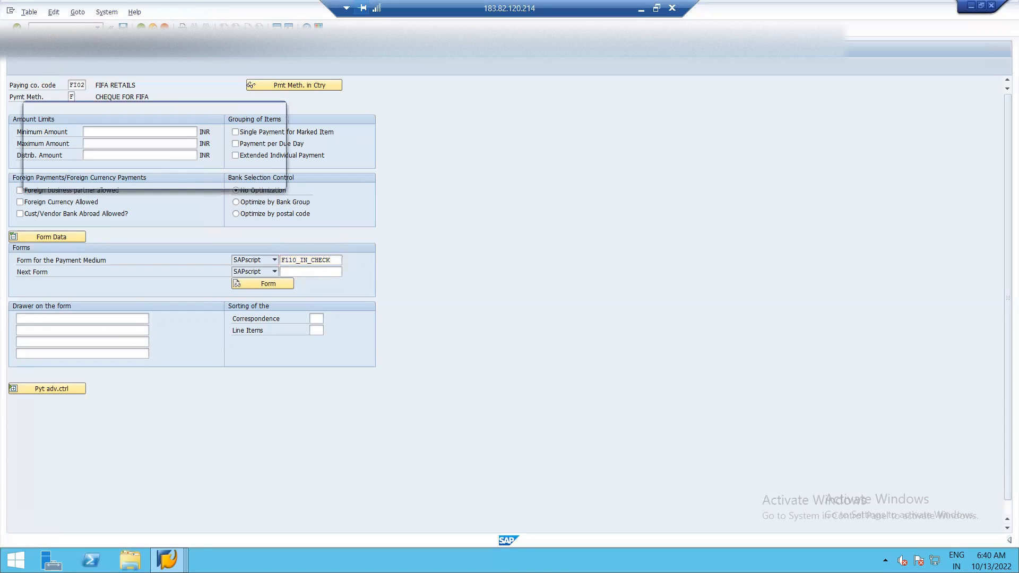
click(155, 179)
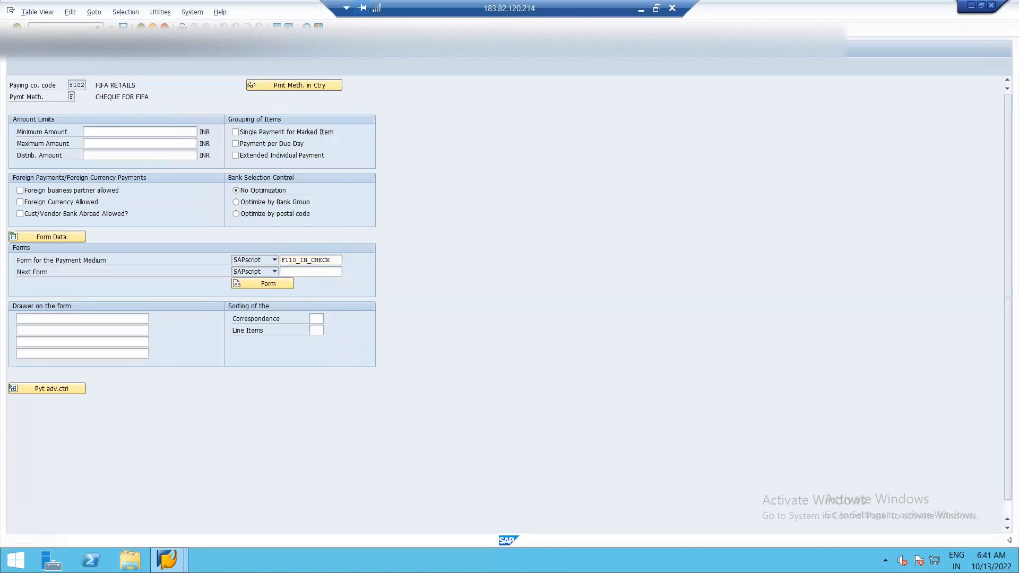
key(F3)
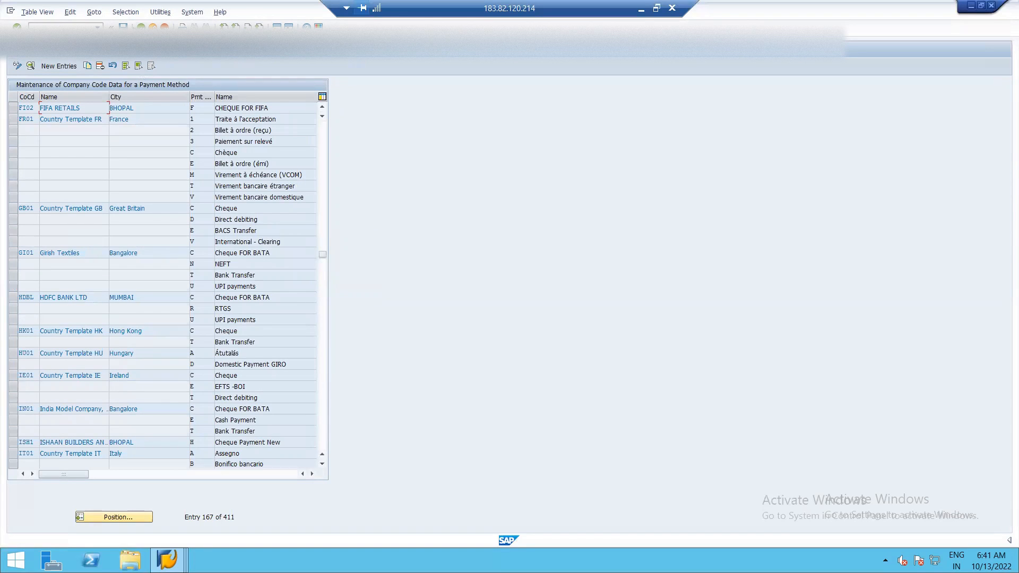
key(F3)
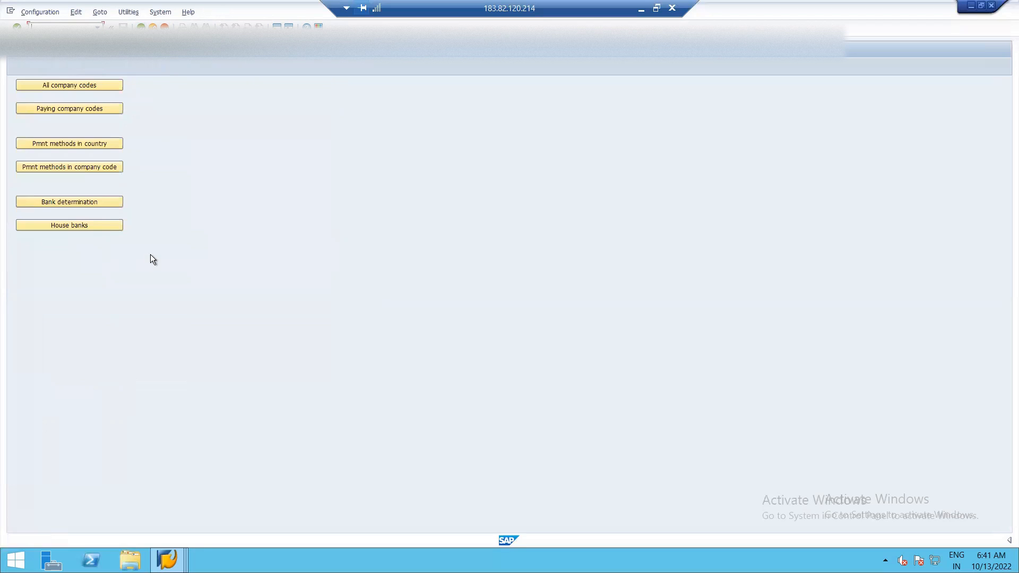